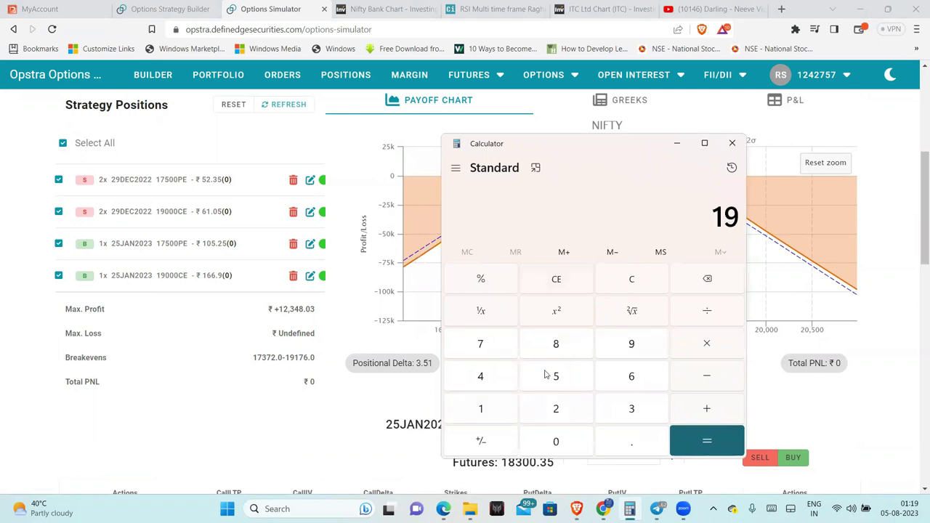
Compute the breakeven gap 19176 − 17372 = 1804 in Calculator
left_click(499, 402)
left_click(499, 356)
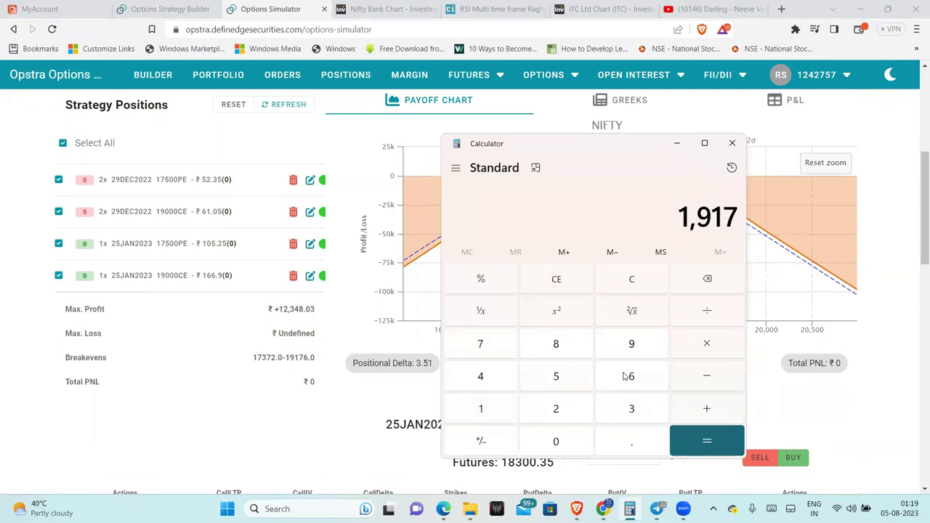
left_click(626, 377)
left_click(494, 415)
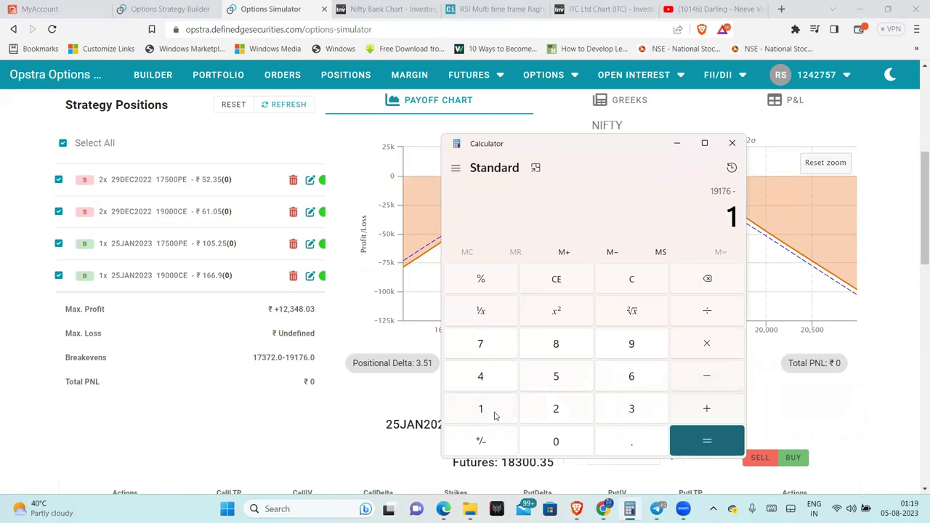
left_click(491, 349)
left_click(616, 409)
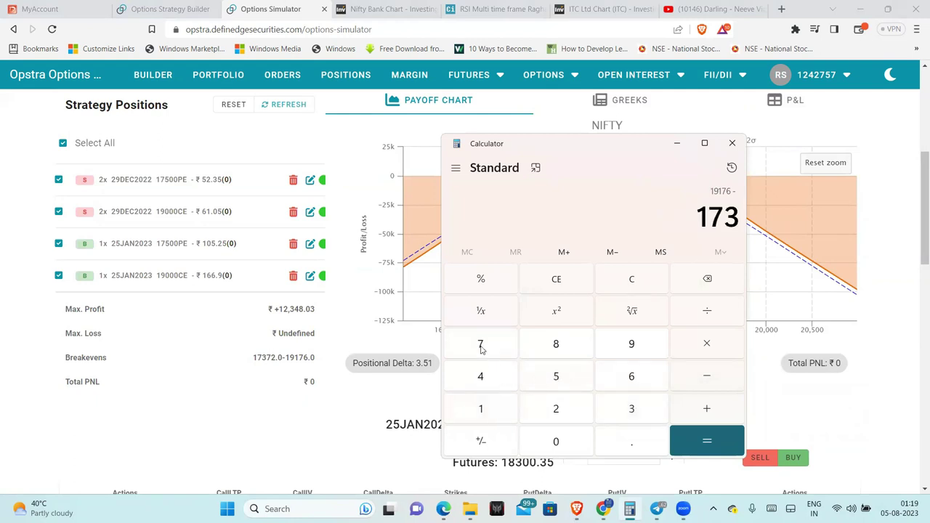
left_click(483, 349)
left_click(572, 419)
left_click(706, 441)
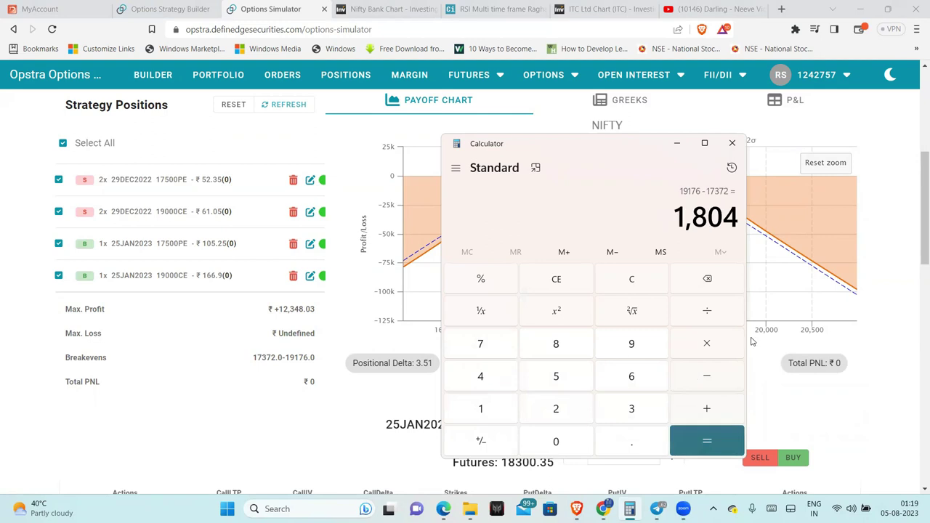
Divide the 1804 gap by the Nifty price 18300
left_click(702, 308)
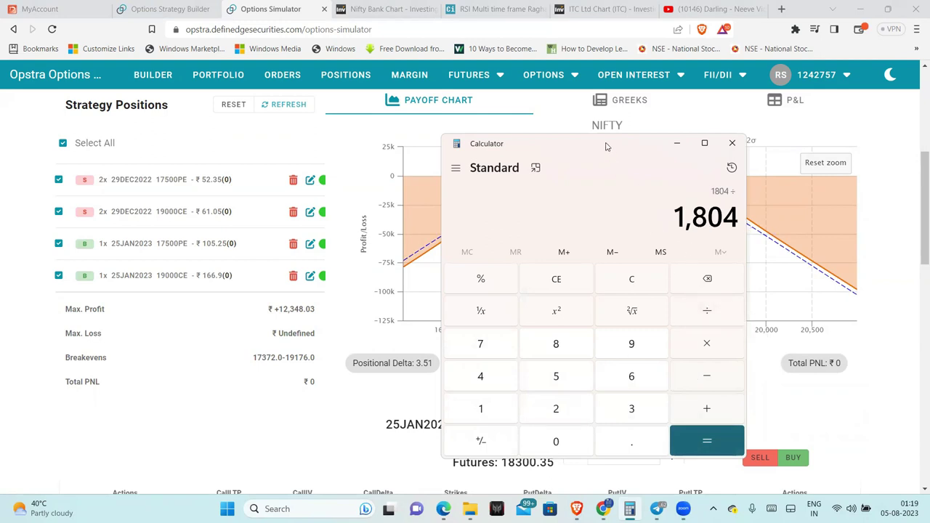
left_click_drag(606, 147, 584, 199)
left_click(465, 456)
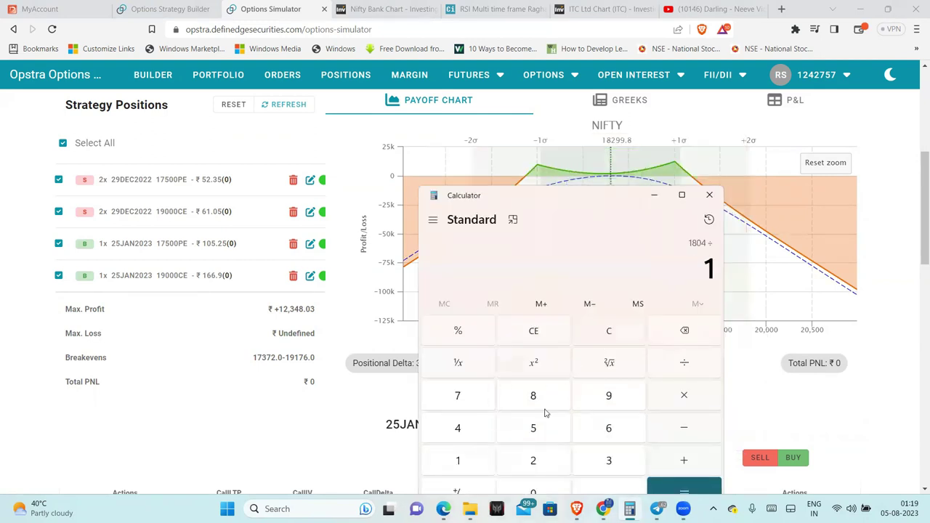
left_click(545, 413)
left_click(607, 458)
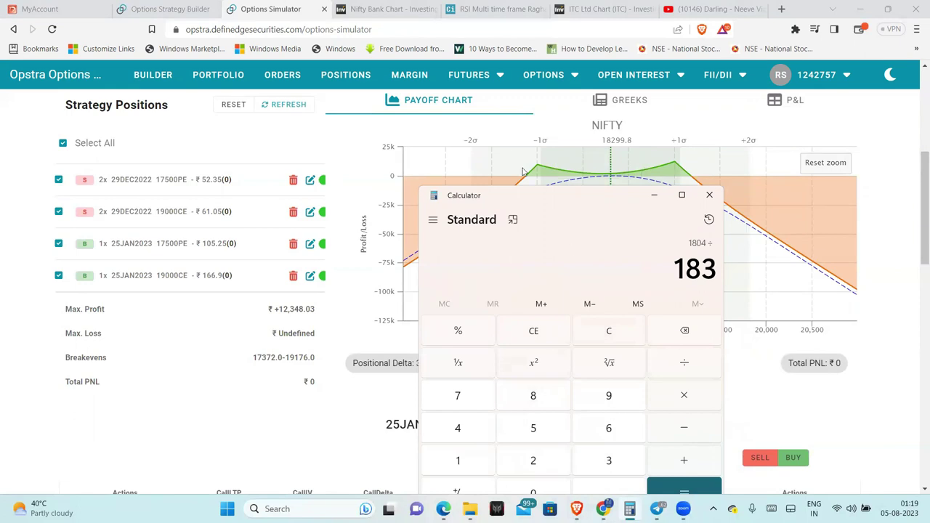
left_click_drag(539, 200, 481, 129)
left_click(494, 425)
left_click(494, 424)
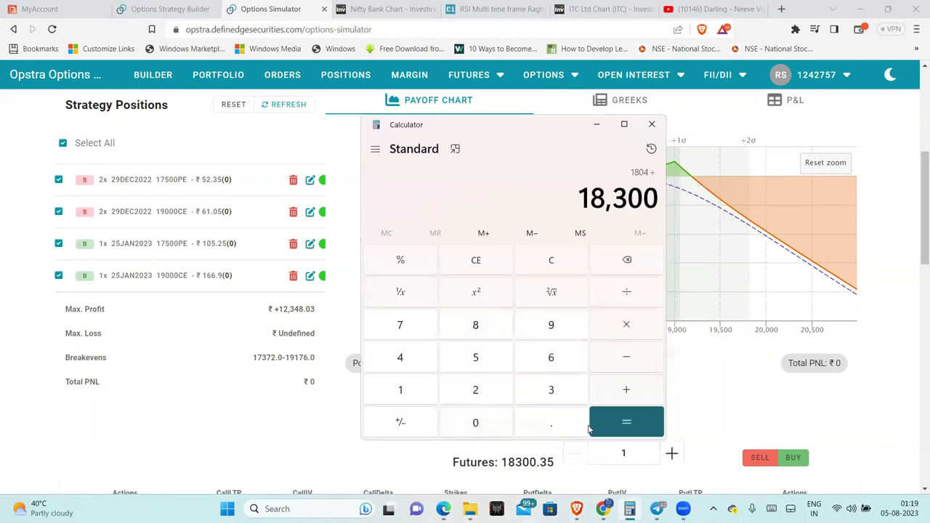
left_click(626, 422)
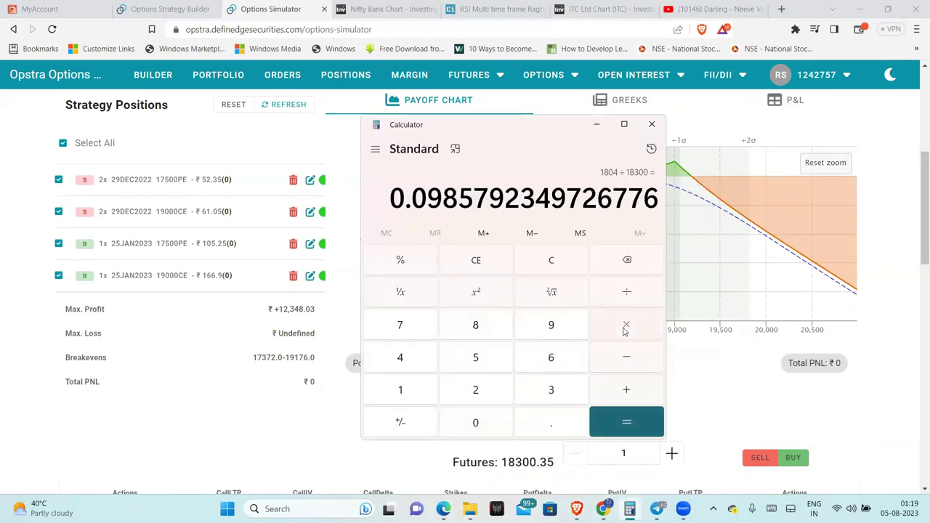
Multiply the ratio by 100 to get about 9.86%, then minimize Calculator
left_click(623, 331)
left_click(425, 388)
left_click(469, 425)
left_click(469, 425)
left_click(610, 421)
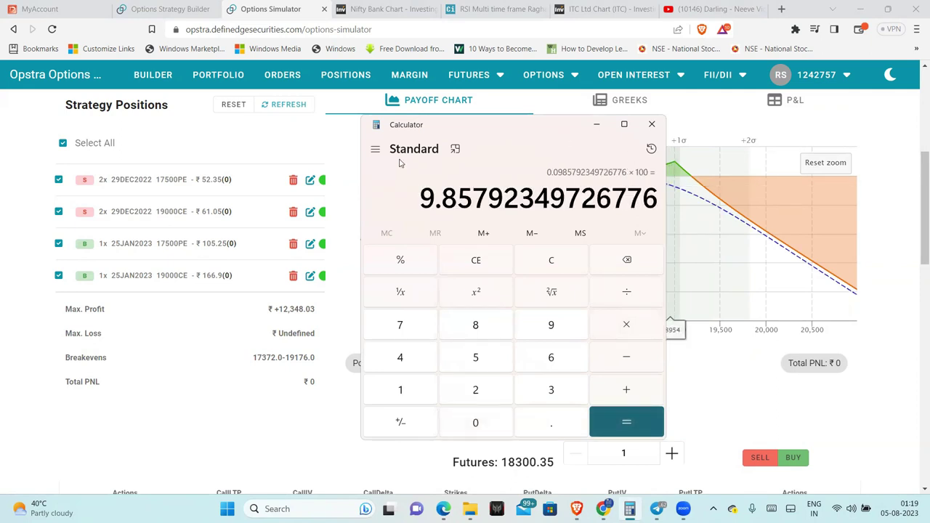
left_click(596, 124)
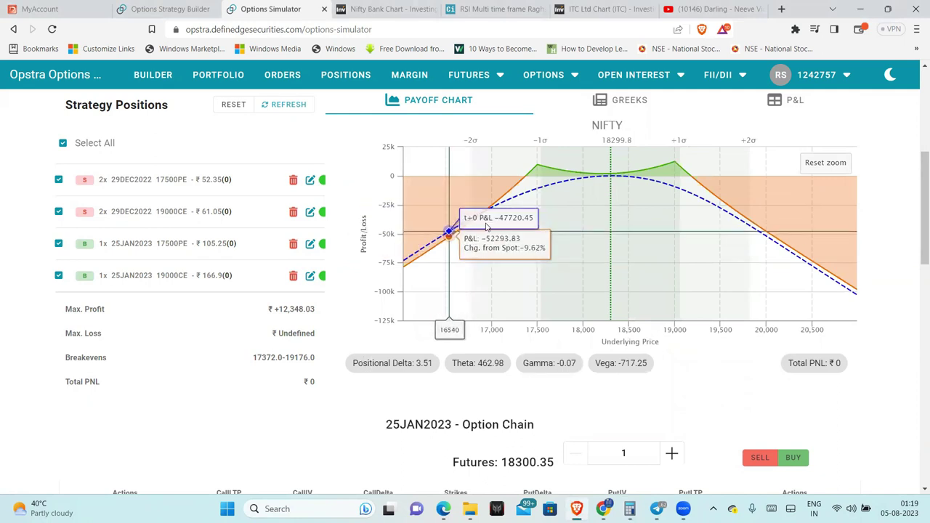
Zoom the payoff chart into the breakeven price range
left_click_drag(447, 226, 810, 251)
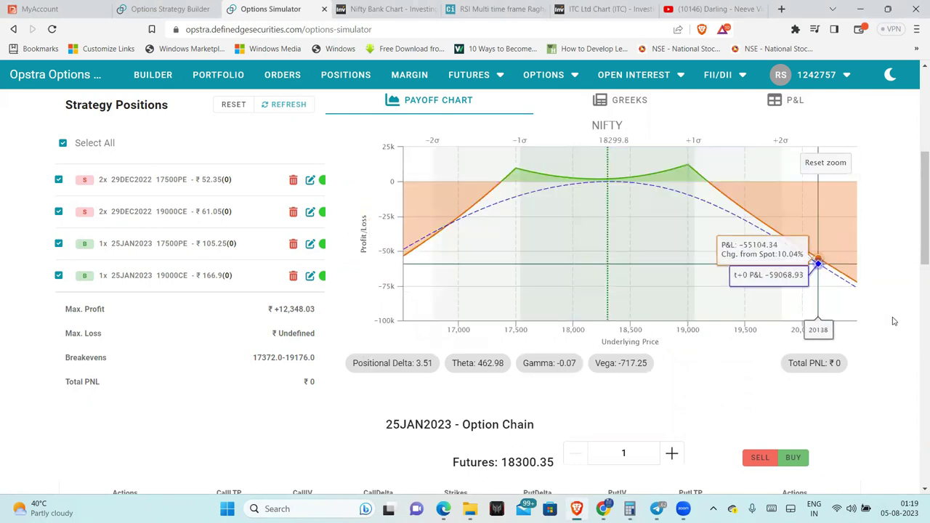
left_click_drag(921, 254, 917, 214)
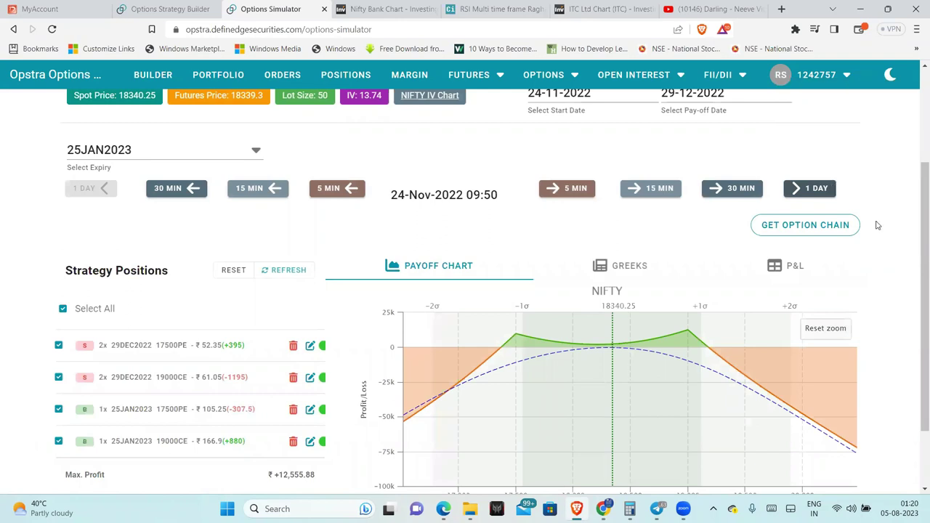
scroll(916, 345, "down", 1)
scroll(916, 305, "up", 1)
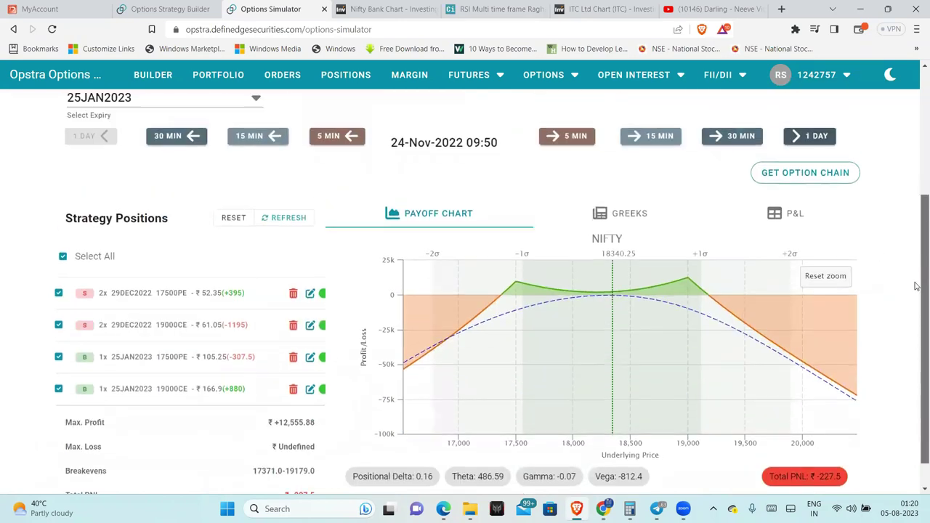
Advance 24-Nov-2022 in 30-minute steps from 09:50 to 15:20, reaching Total PNL ₹-1,220
left_click(716, 141)
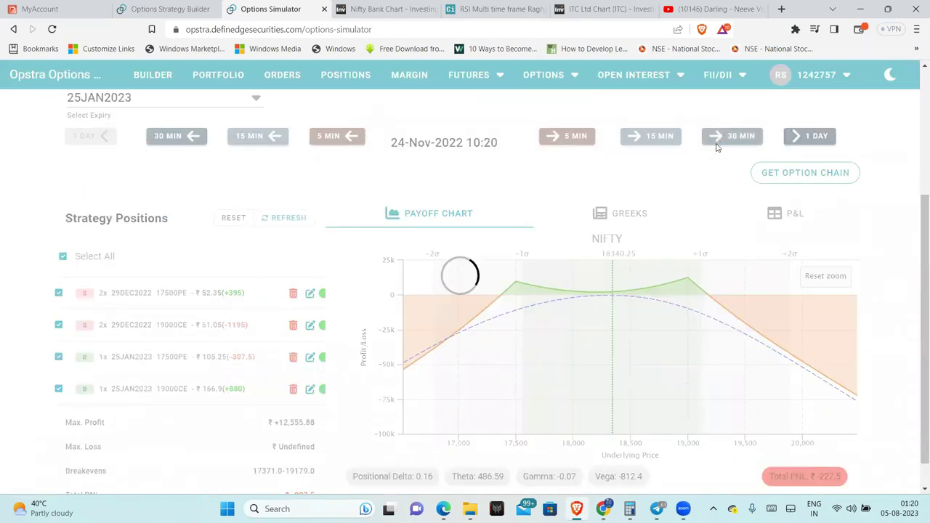
left_click(717, 139)
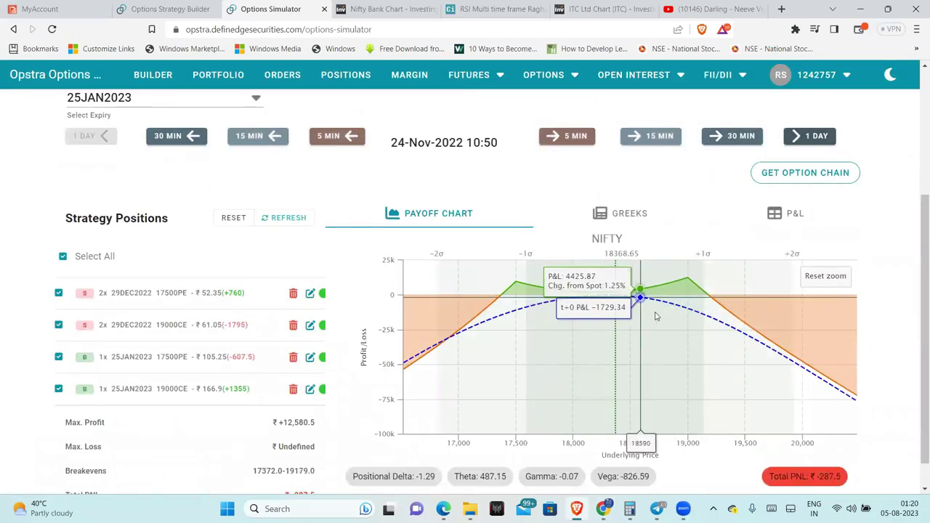
left_click(731, 138)
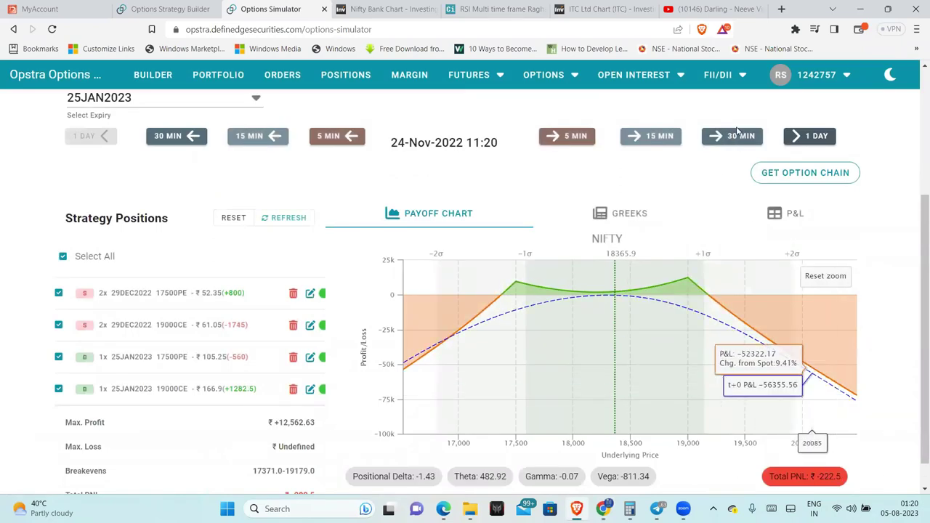
left_click(732, 136)
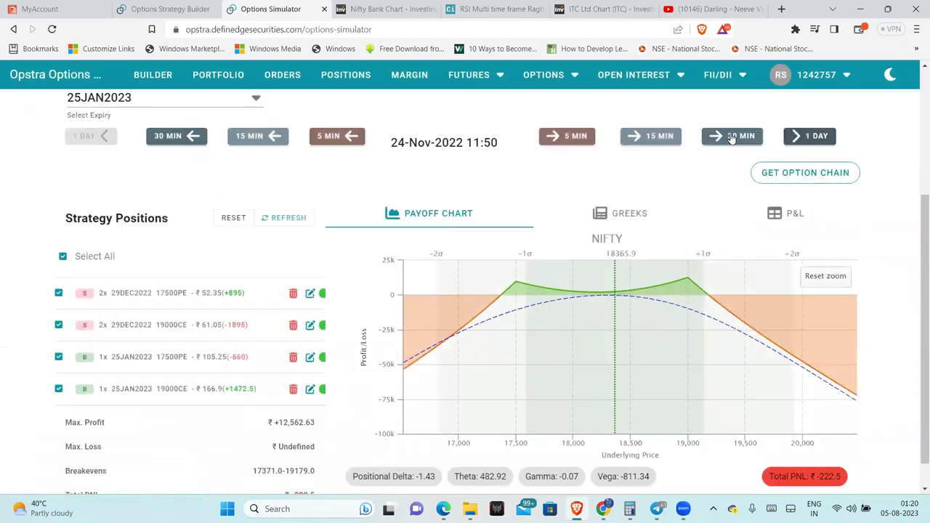
left_click(732, 138)
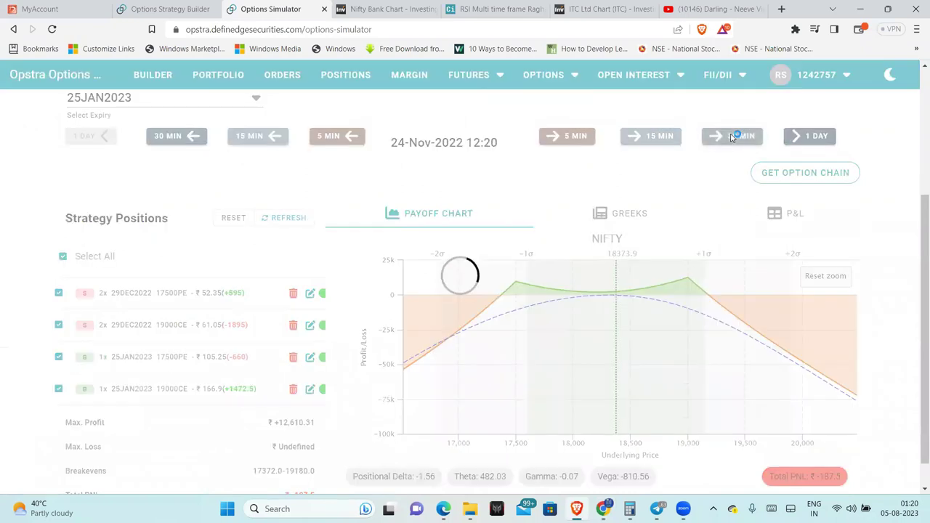
left_click(730, 138)
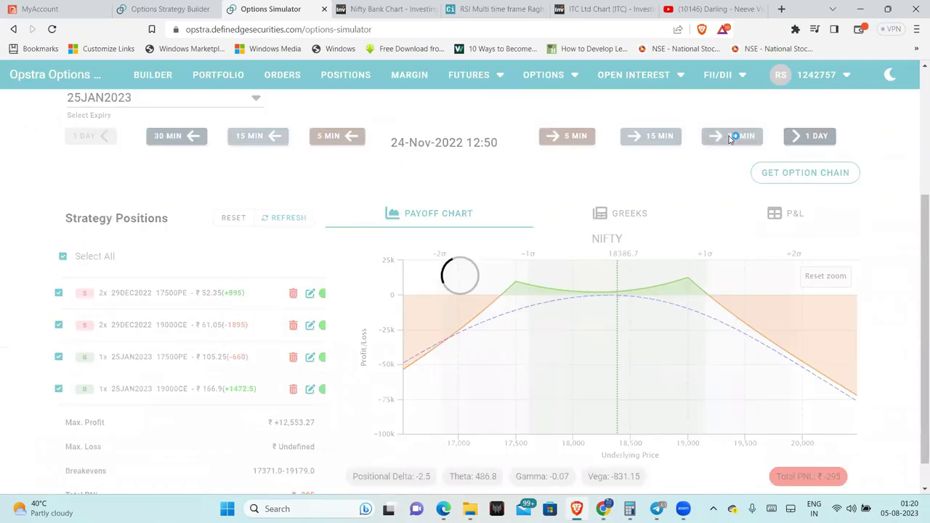
left_click(730, 138)
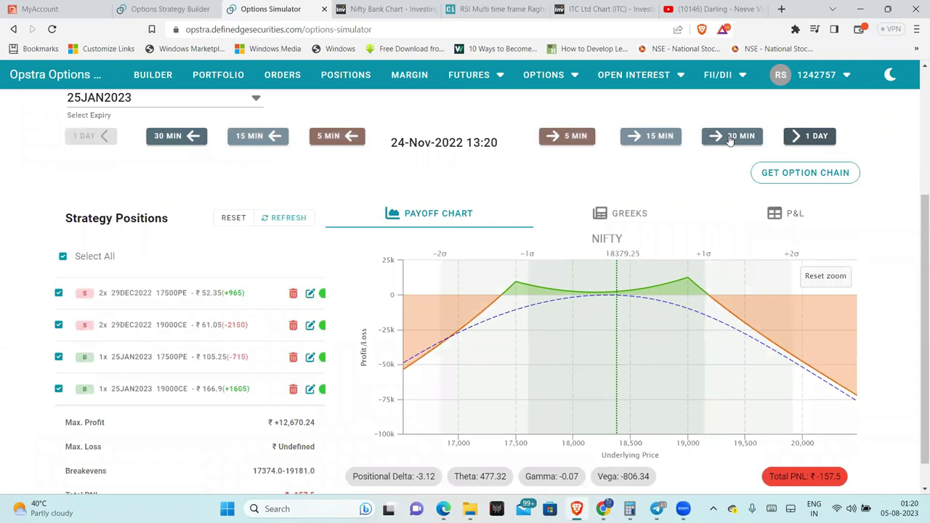
left_click(730, 138)
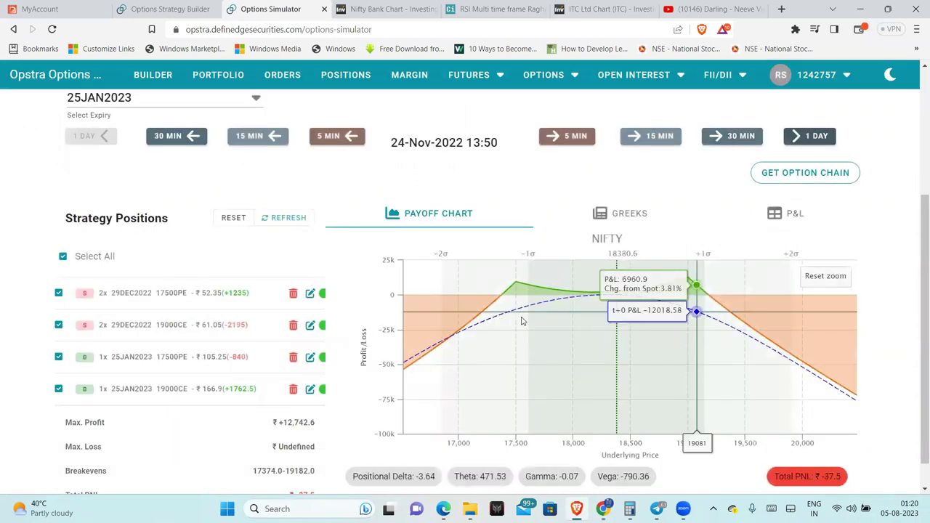
left_click(730, 138)
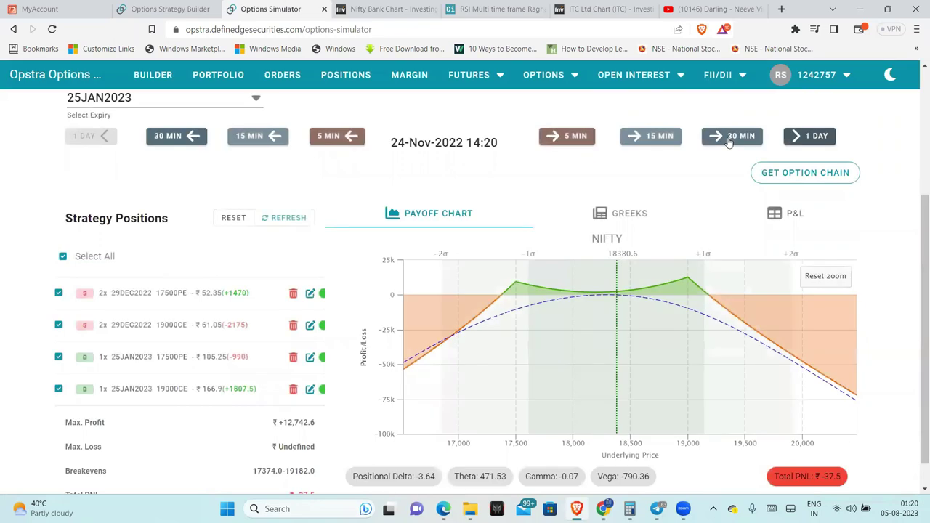
left_click(728, 140)
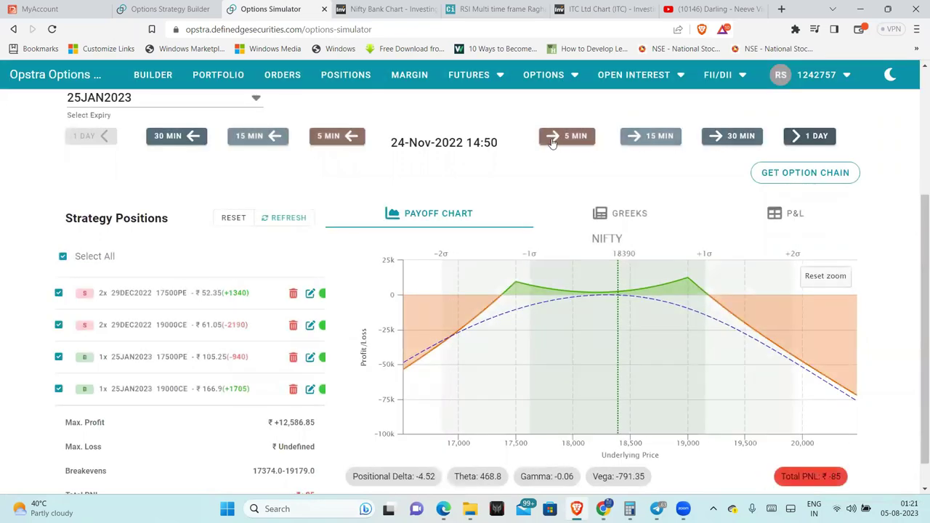
left_click(723, 144)
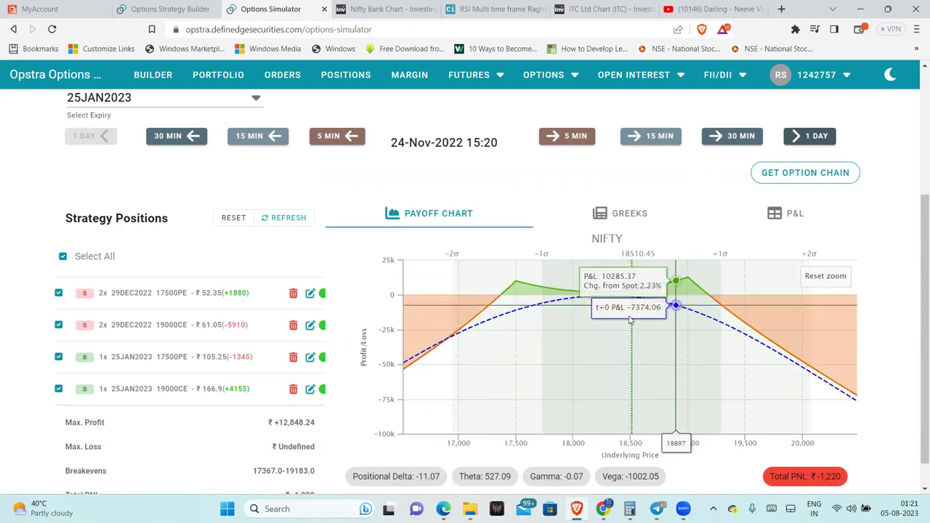
Step the replay forward day by day from 25-Nov to 05-Dec-2022
left_click(811, 136)
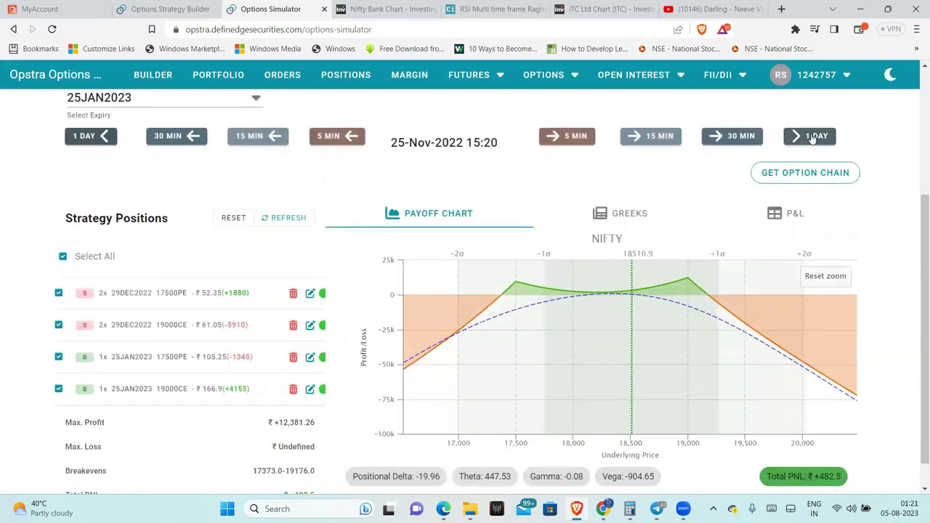
left_click(811, 136)
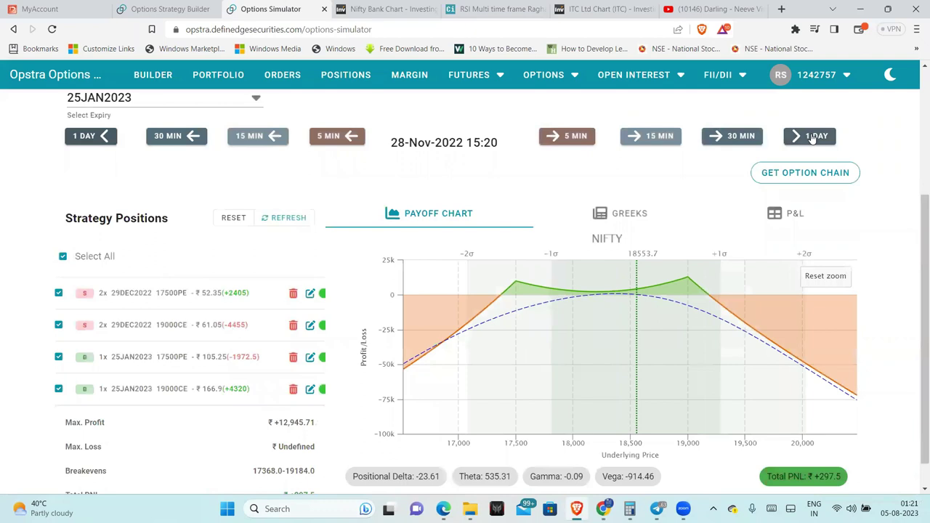
left_click(811, 136)
left_click(811, 136)
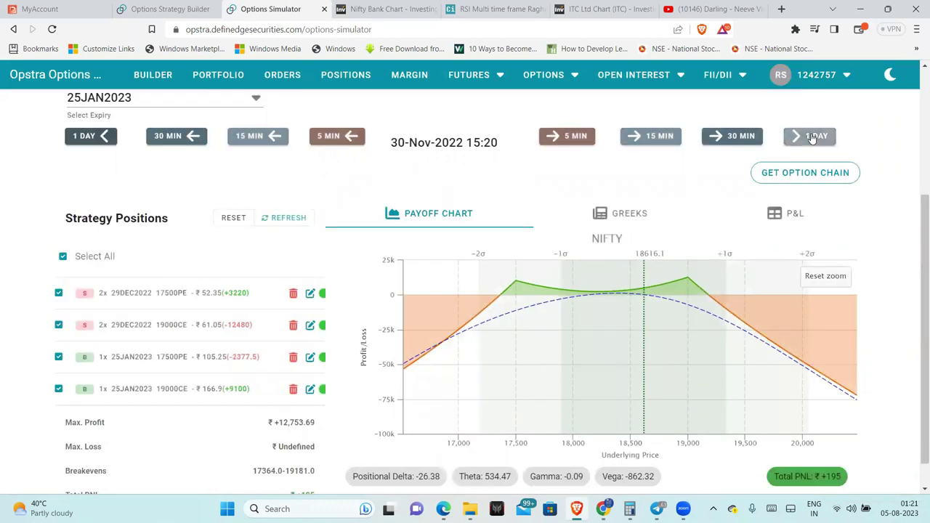
left_click(812, 137)
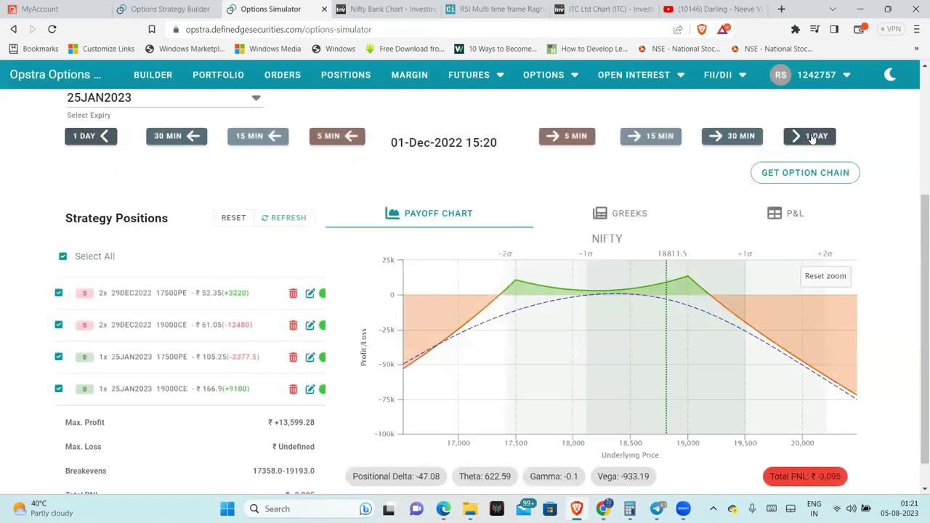
left_click(812, 137)
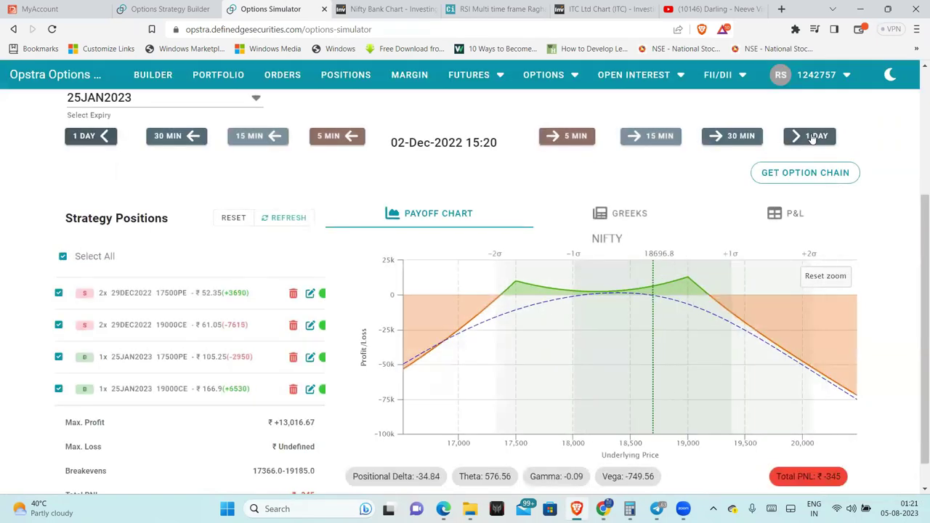
left_click(812, 137)
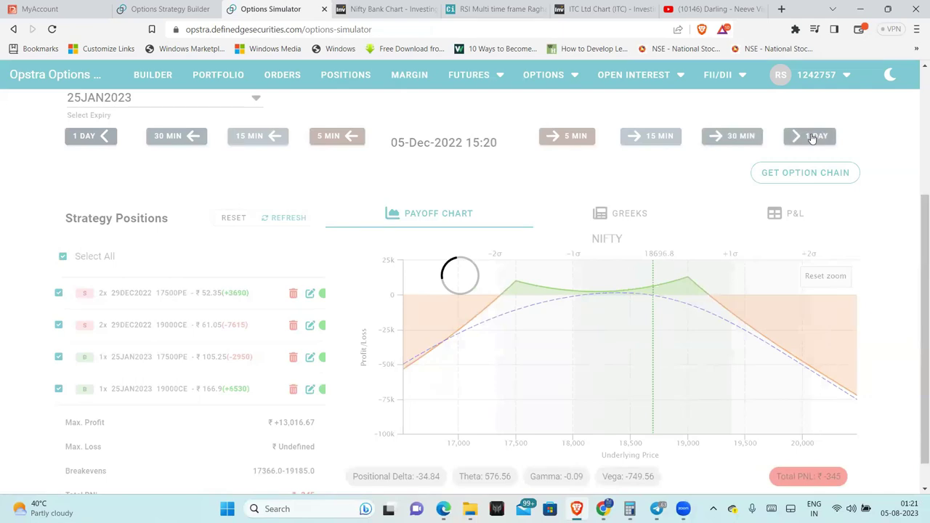
Continue to 13-Dec-2022 (P&L +3,935), then bring up Calculator and clear it
left_click(812, 137)
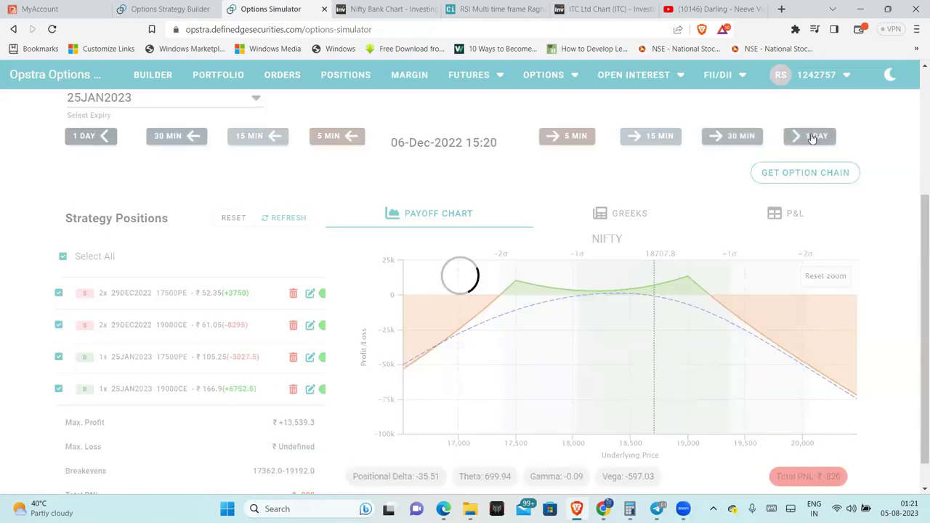
left_click(812, 137)
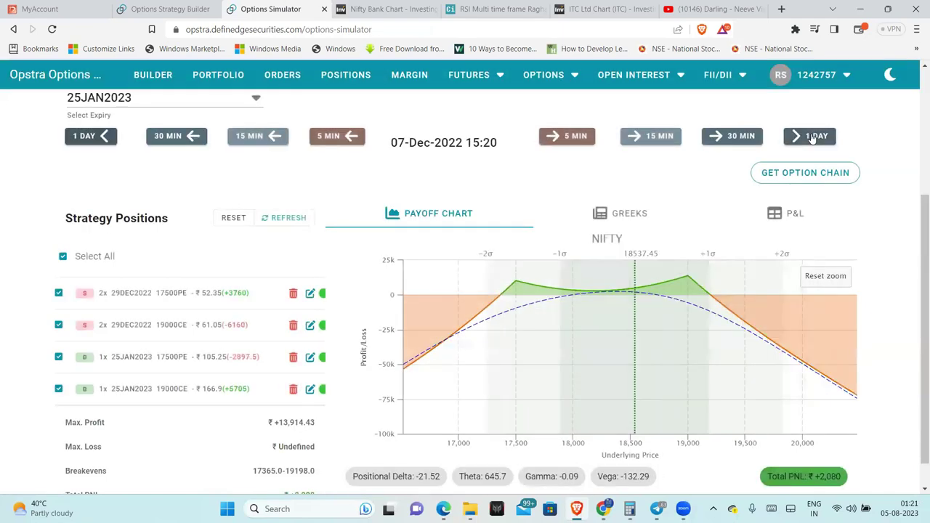
left_click(811, 137)
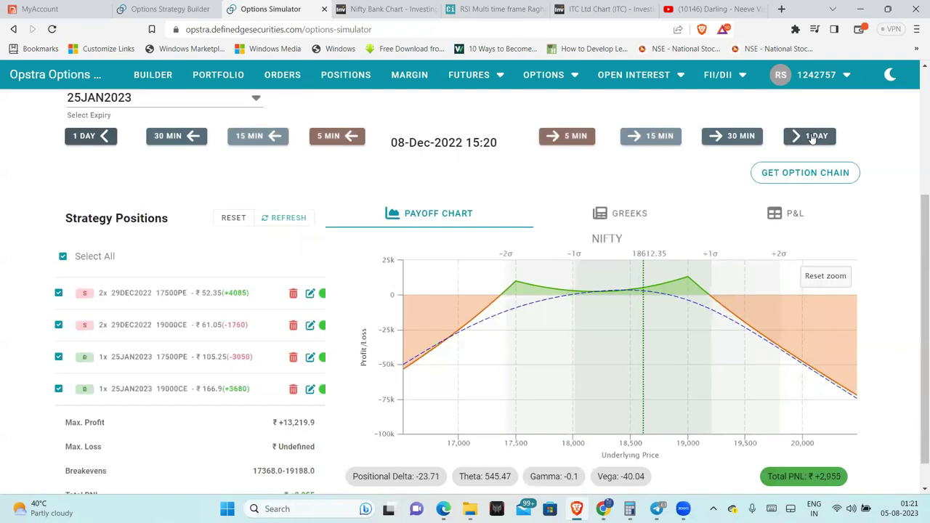
left_click(812, 136)
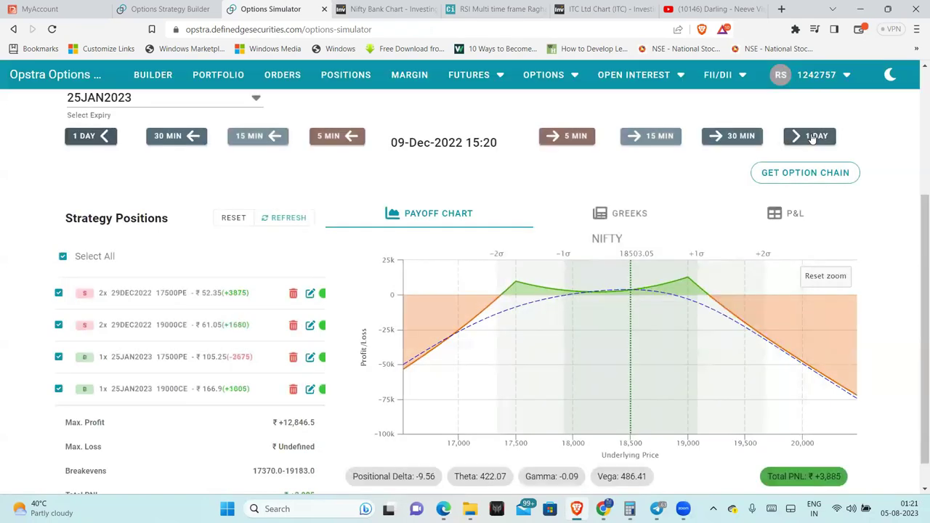
left_click(812, 136)
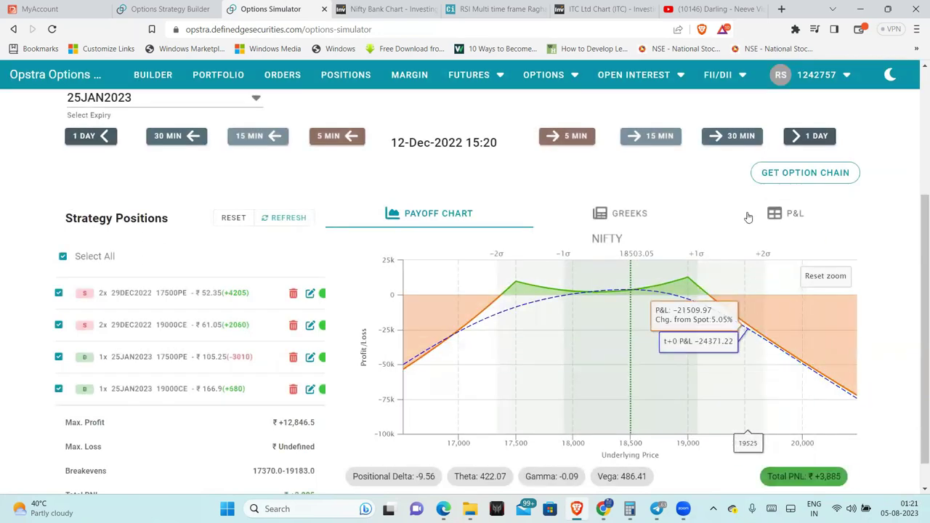
left_click(814, 137)
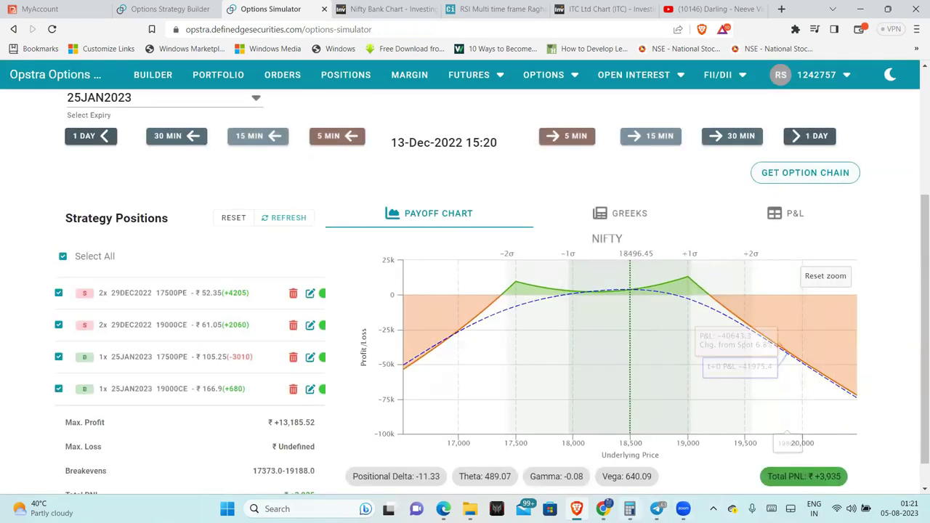
left_click(631, 507)
left_click(552, 261)
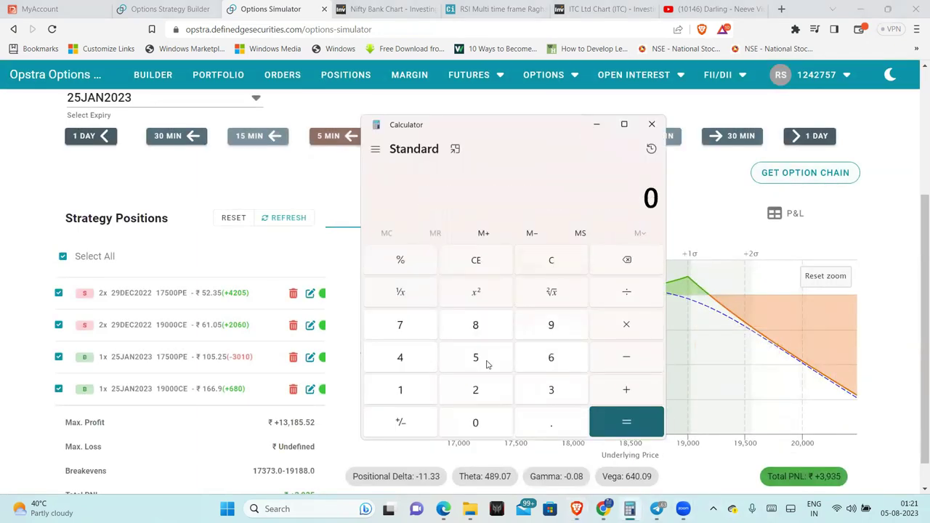
Calculate 4000 ÷ 150000 = 0.0267, about a 2.67% return on capital
left_click(398, 359)
double_click(476, 421)
left_click(476, 421)
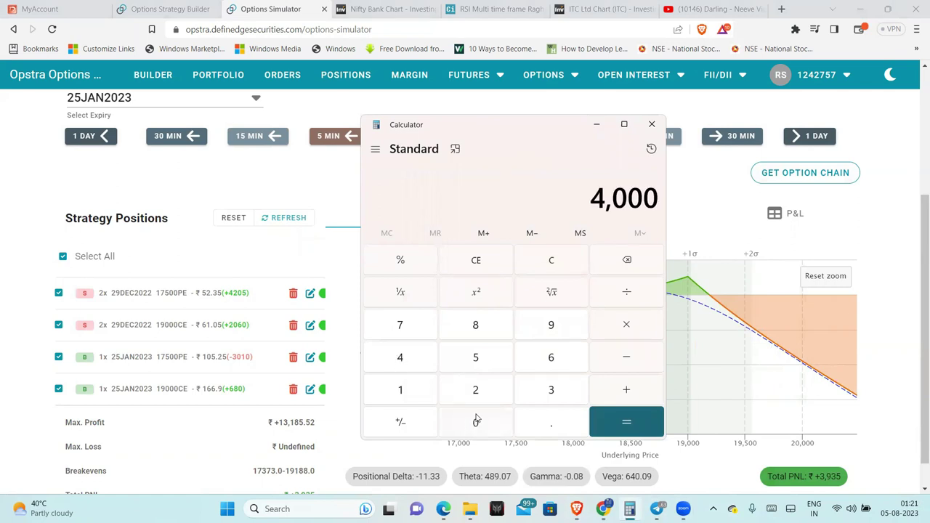
left_click(399, 389)
left_click(475, 358)
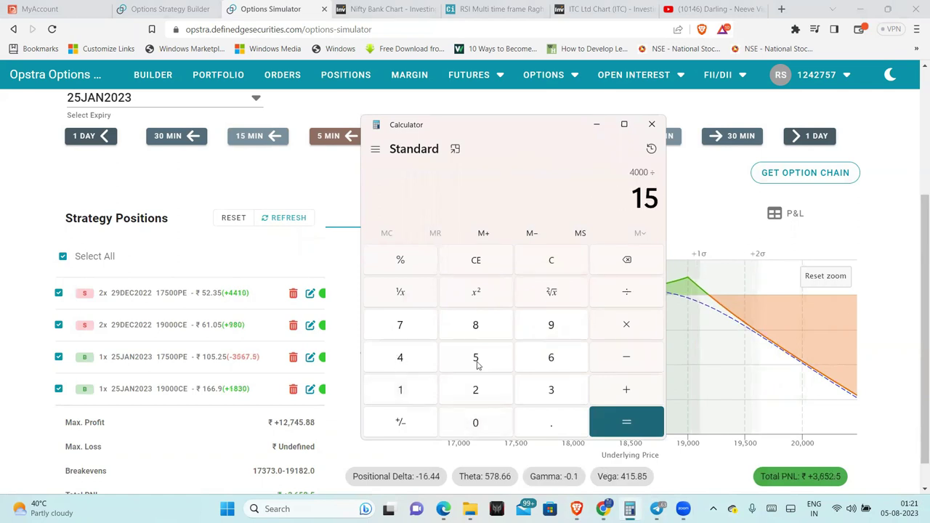
triple_click(494, 426)
left_click(494, 427)
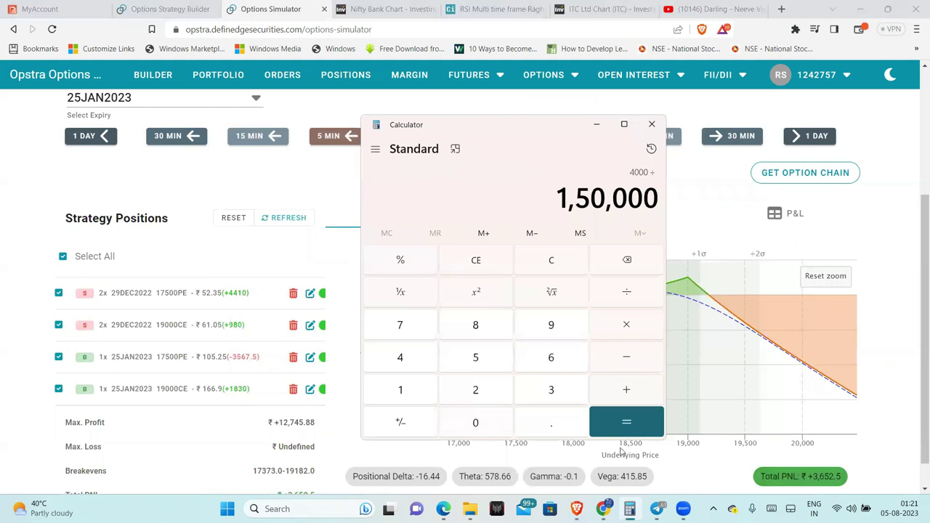
left_click(622, 421)
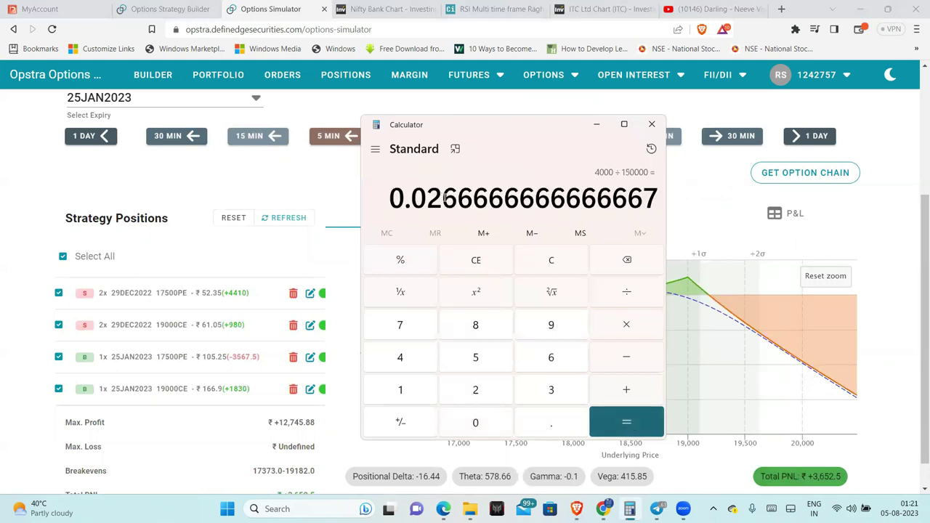
Minimize Calculator and step the replay from 14-Dec to 27-Dec-2022, ending at P&L +3,872.5
left_click(595, 124)
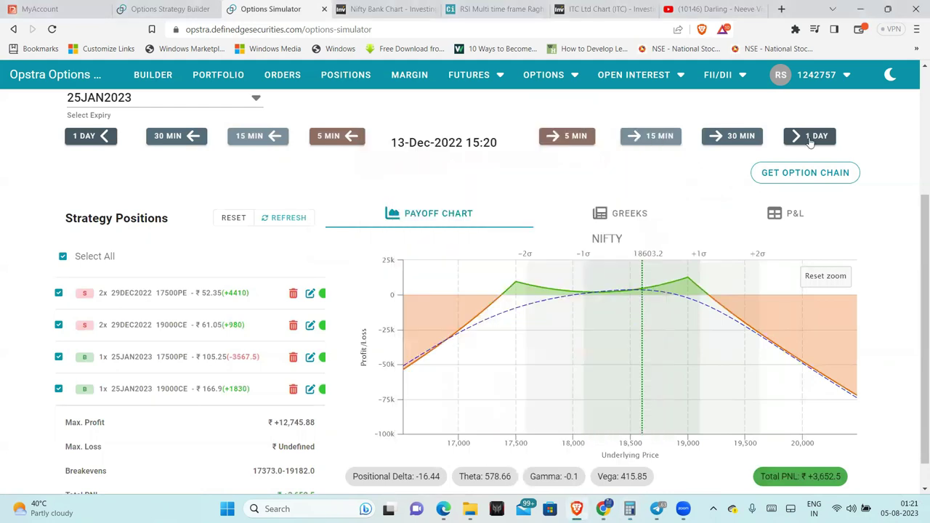
left_click(812, 139)
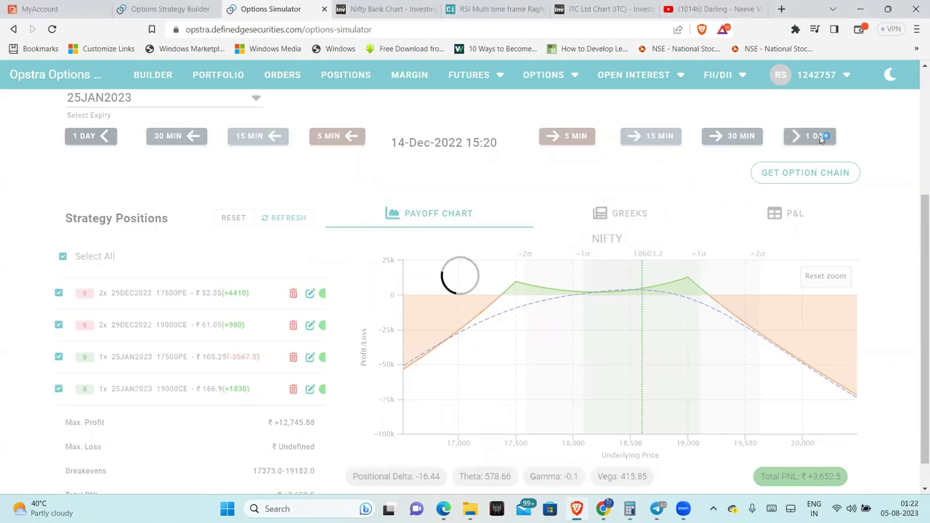
left_click(810, 139)
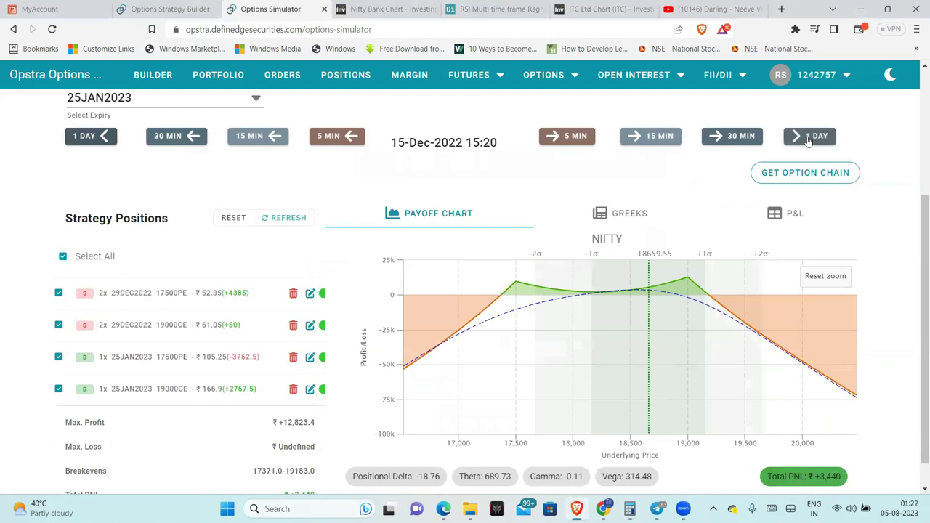
left_click(808, 139)
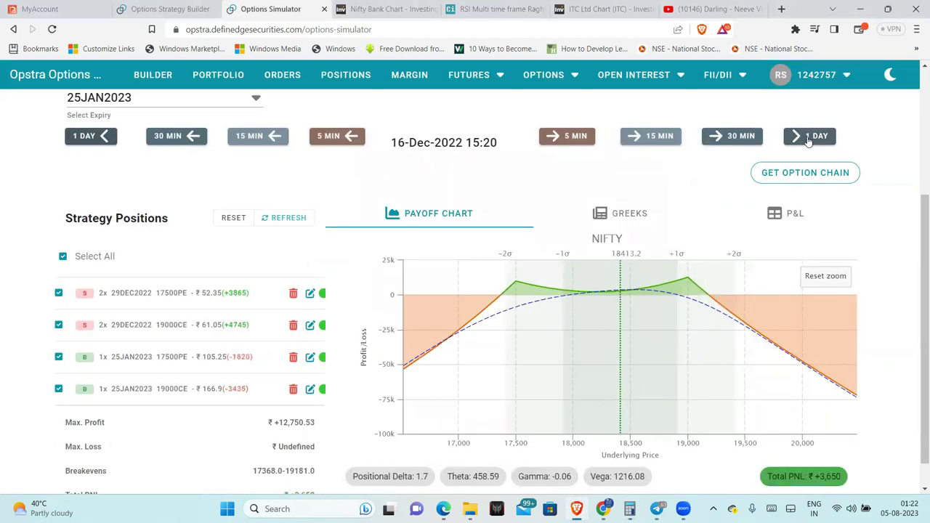
left_click(808, 139)
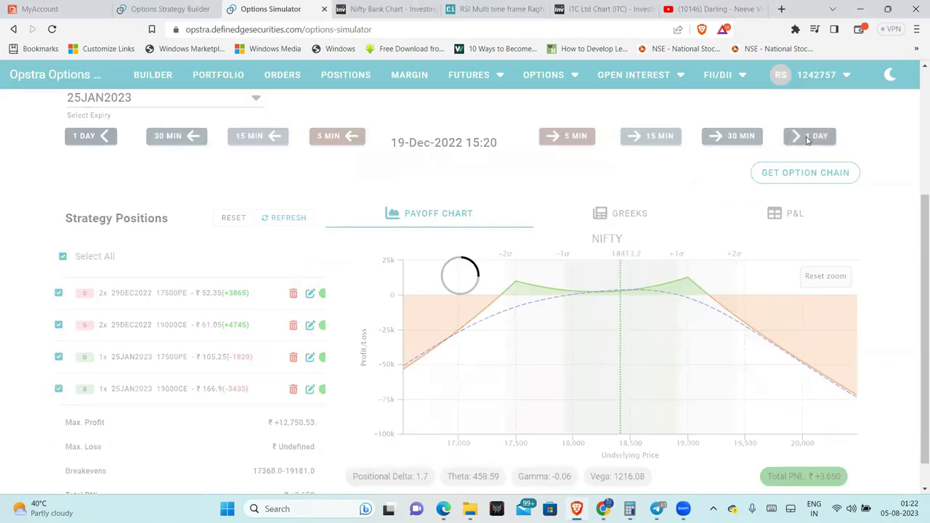
left_click(808, 139)
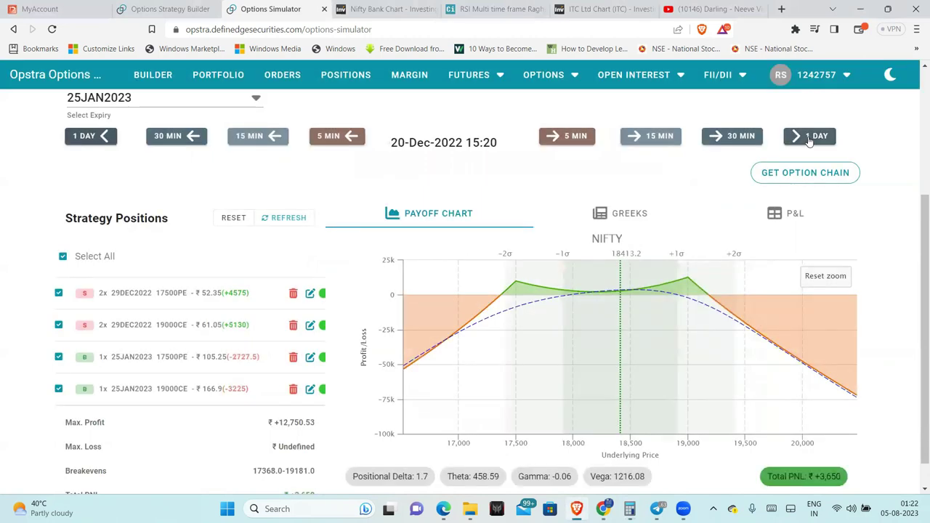
left_click(809, 139)
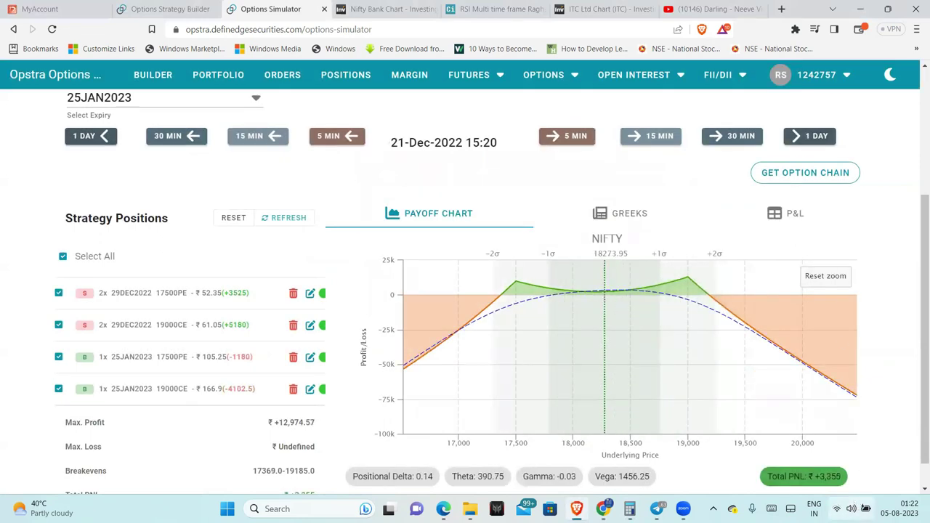
left_click(808, 137)
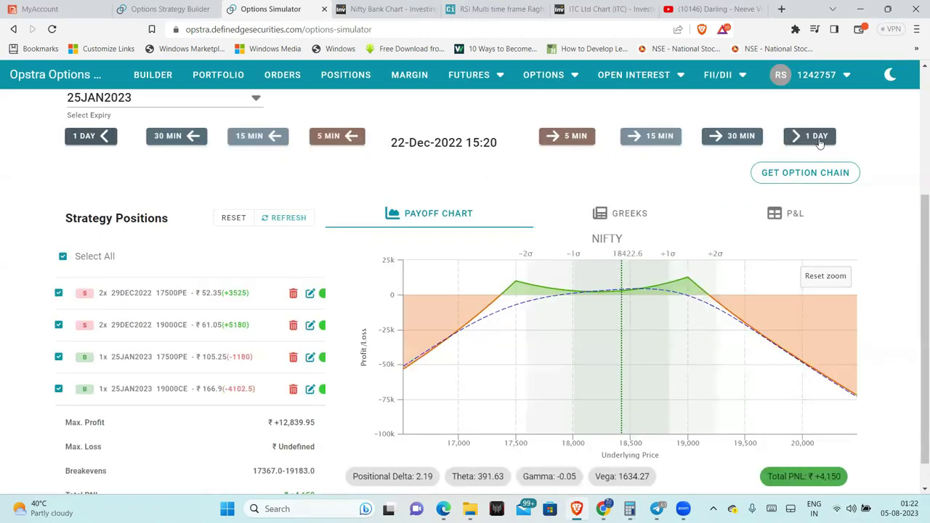
left_click(819, 141)
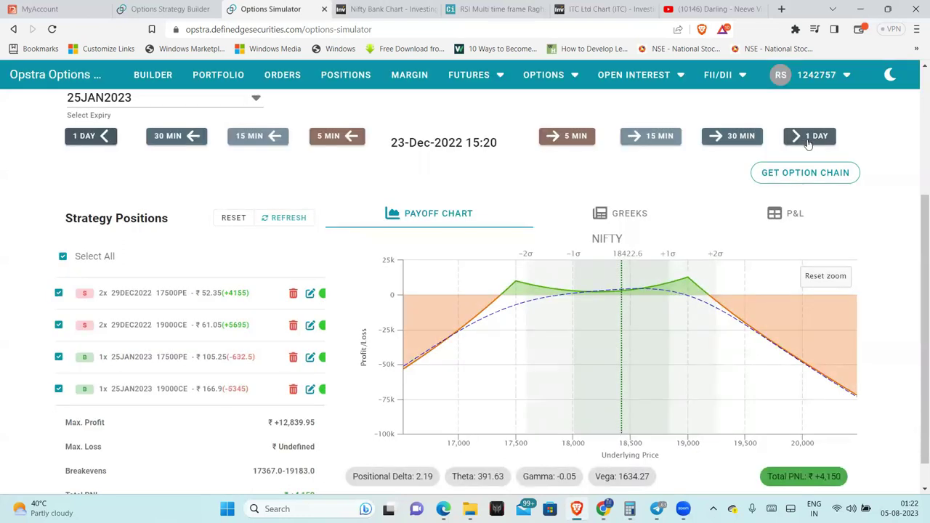
left_click(809, 140)
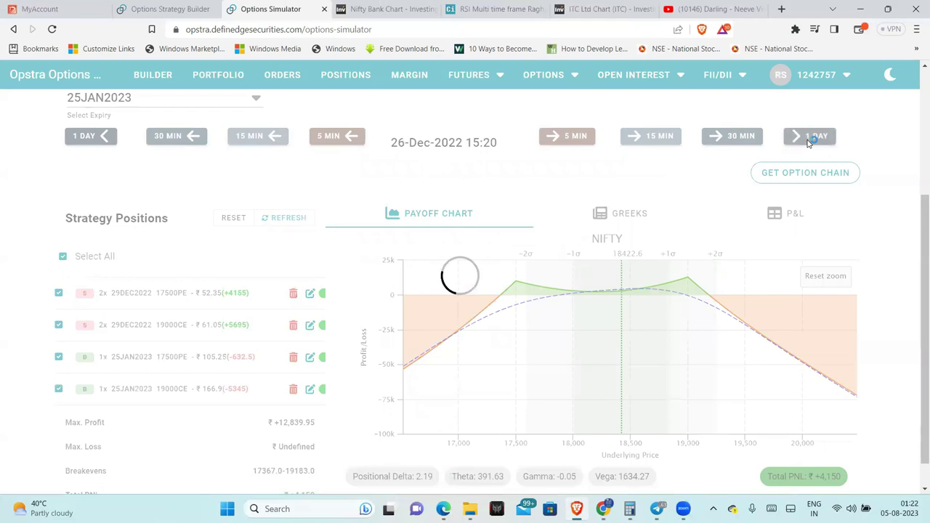
left_click(809, 141)
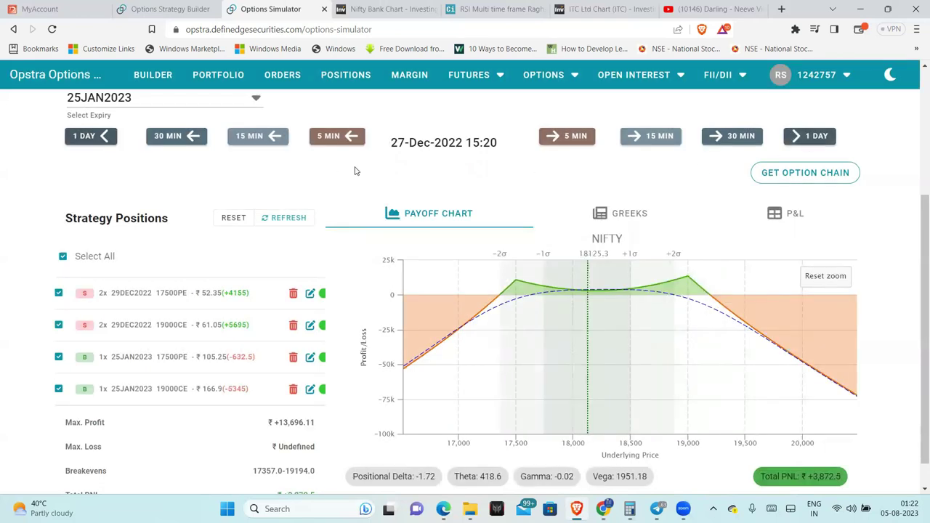
scroll(354, 171, "up", 1)
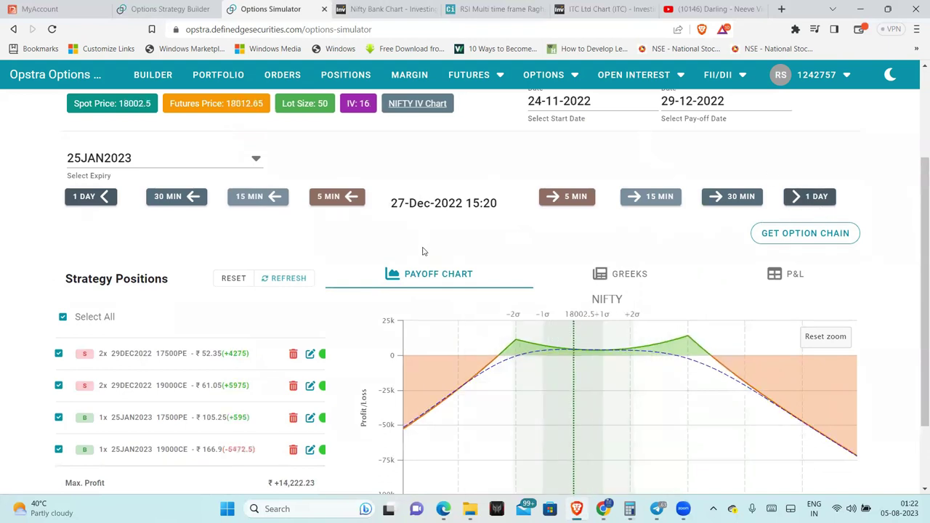
Advance through 28-Dec to the 29-Dec-2022 payoff date, then step back to 28-Dec
scroll(424, 251, "down", 1)
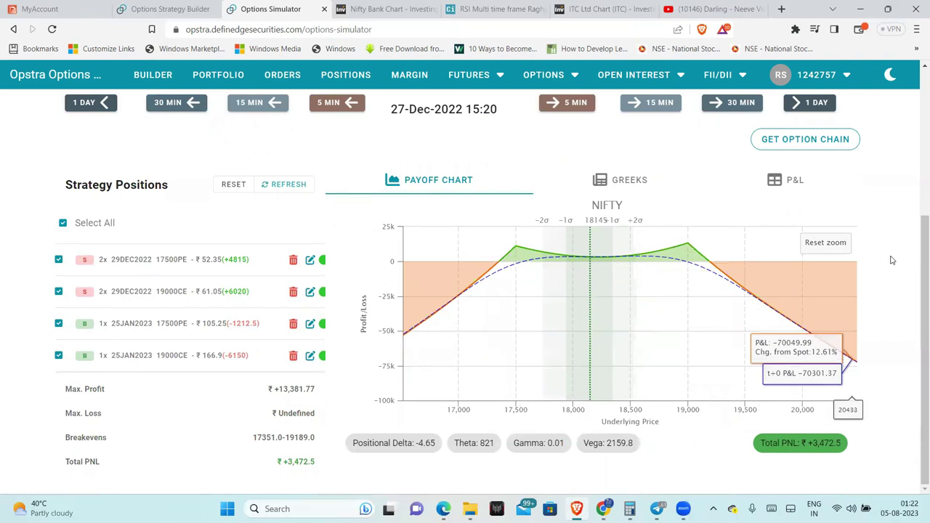
scroll(892, 260, "up", 1)
scroll(894, 276, "down", 1)
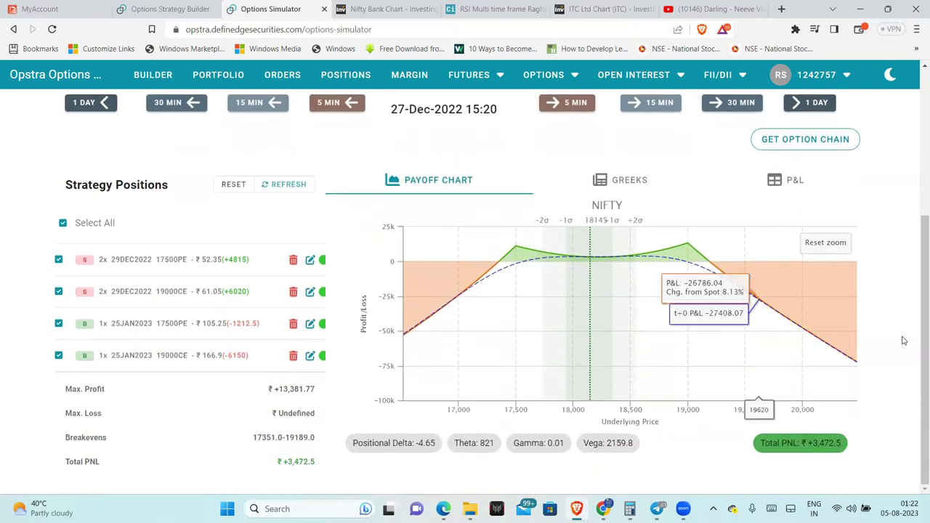
scroll(895, 338, "up", 1)
left_click(817, 166)
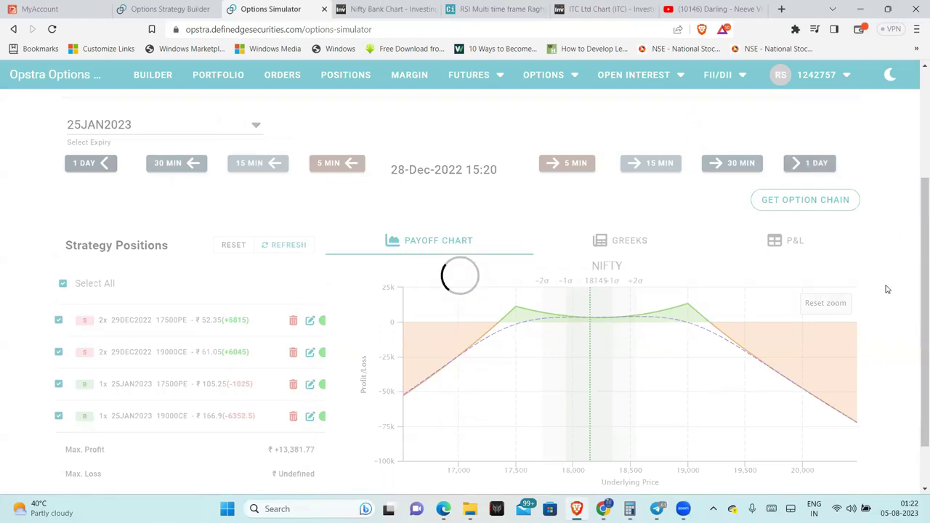
scroll(886, 289, "down", 1)
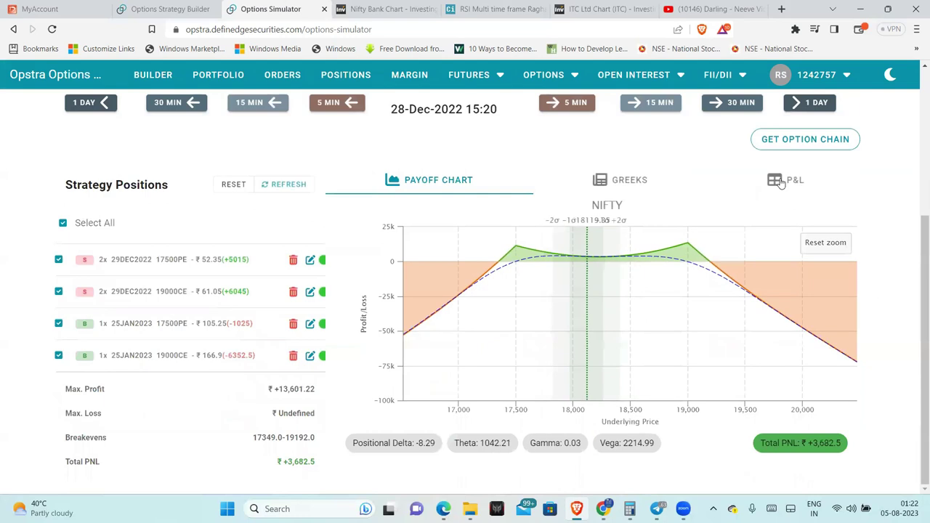
scroll(877, 200, "up", 1)
left_click(811, 164)
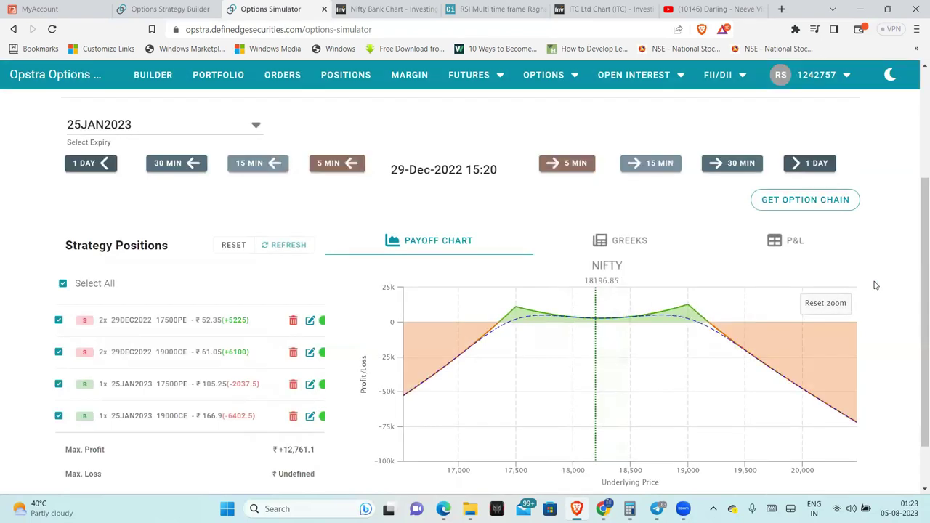
scroll(876, 285, "down", 1)
scroll(875, 284, "up", 2)
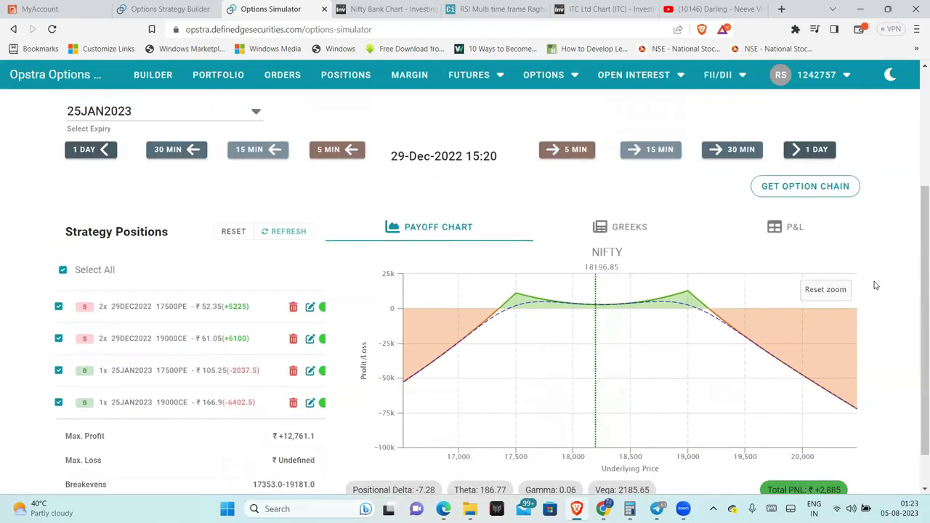
left_click(108, 225)
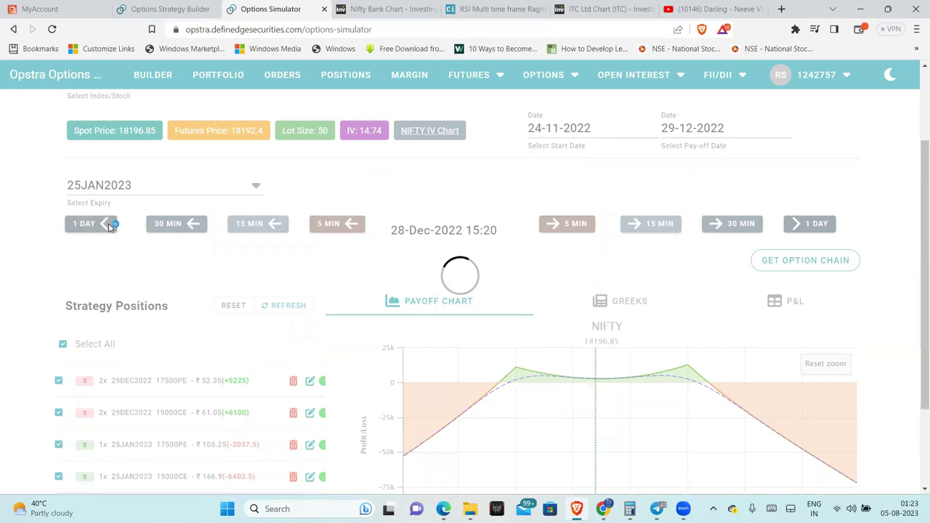
Rewind the replay one trading day at a time from 27-Dec back to 12-Dec-2022
left_click(109, 225)
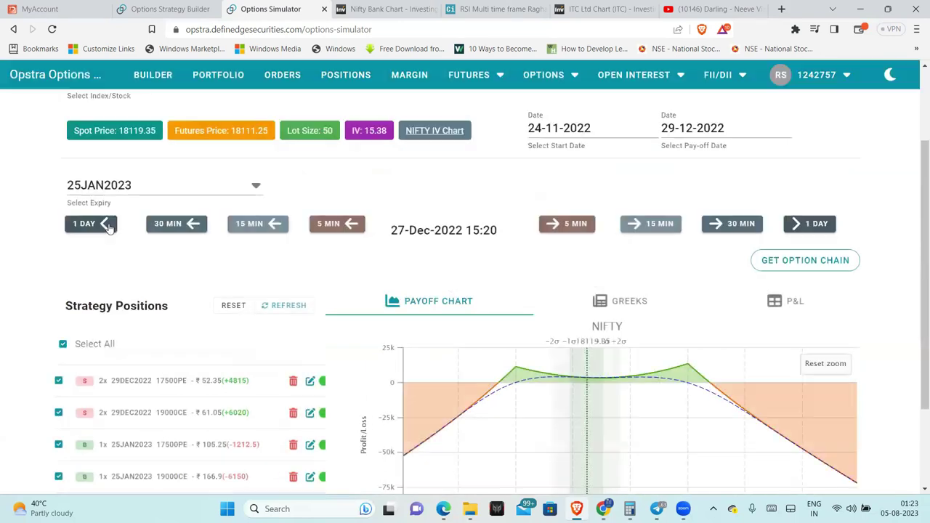
left_click(104, 227)
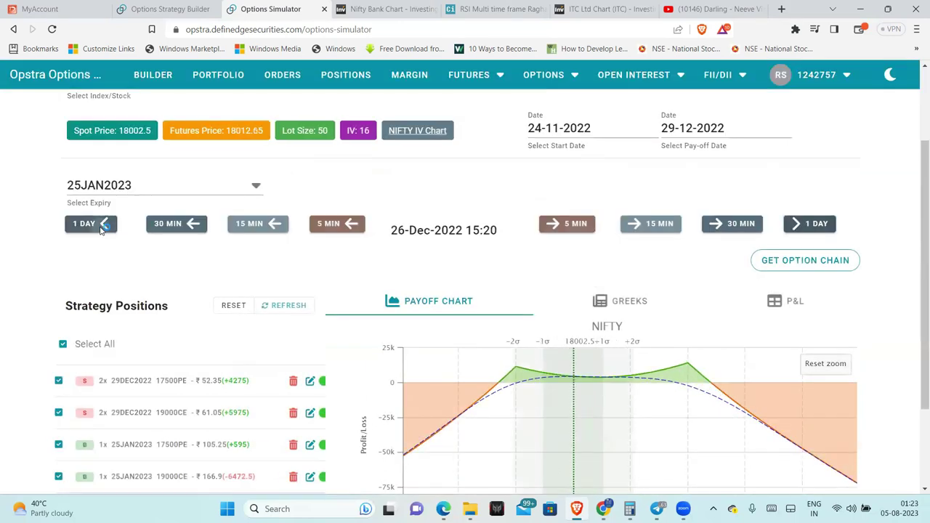
left_click(102, 227)
left_click(102, 227)
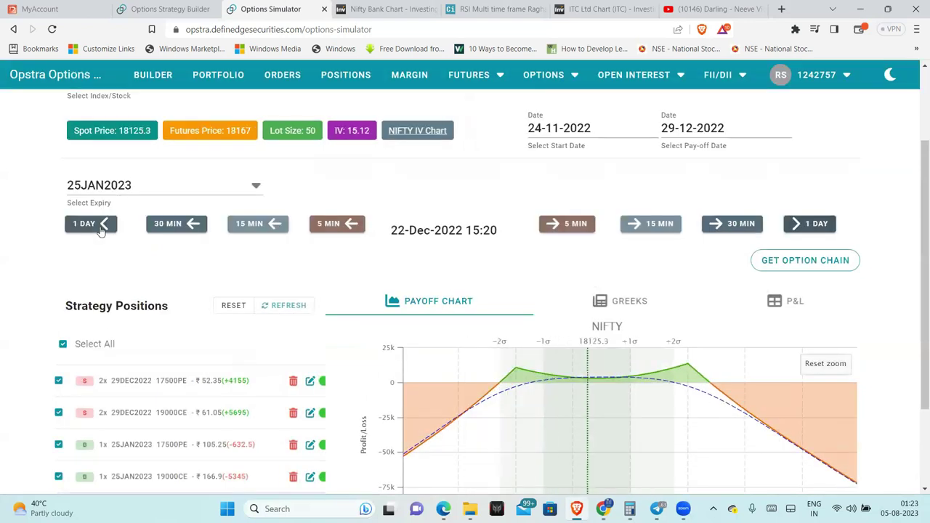
left_click(101, 227)
left_click(101, 226)
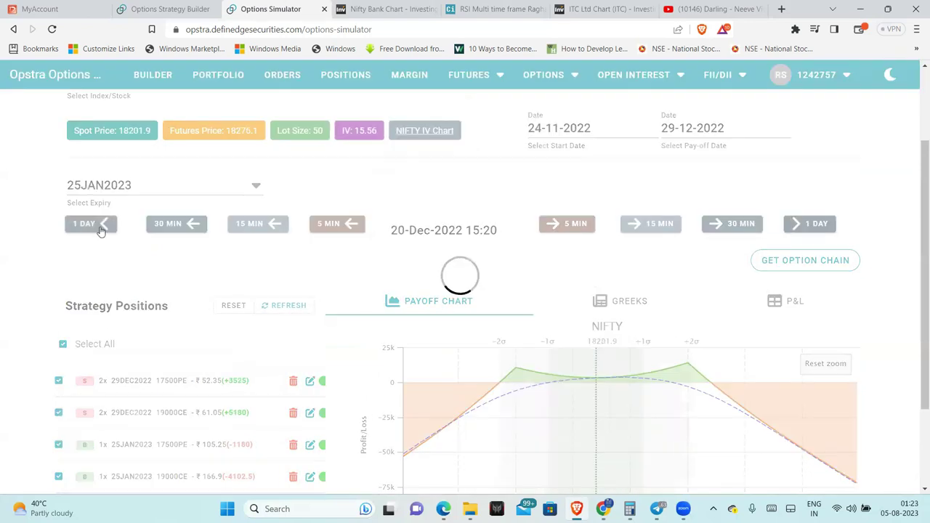
left_click(102, 228)
left_click(101, 228)
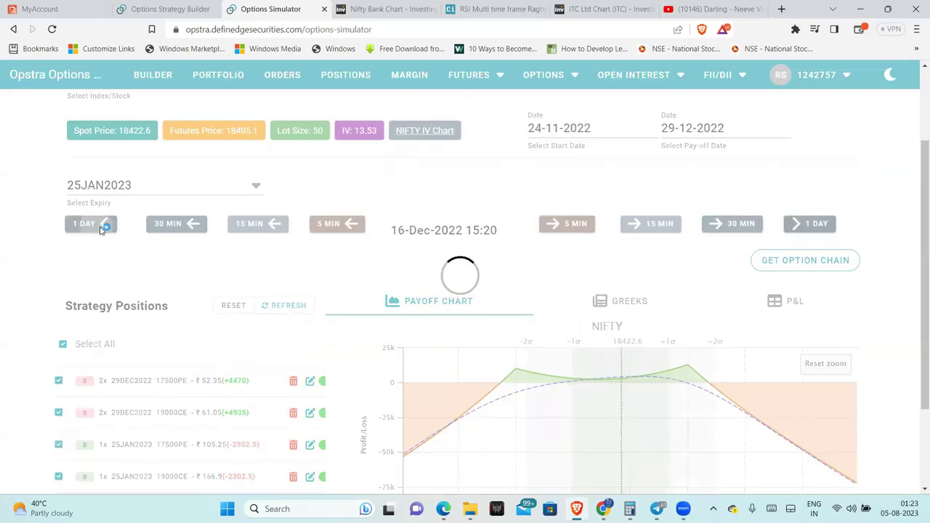
left_click(102, 228)
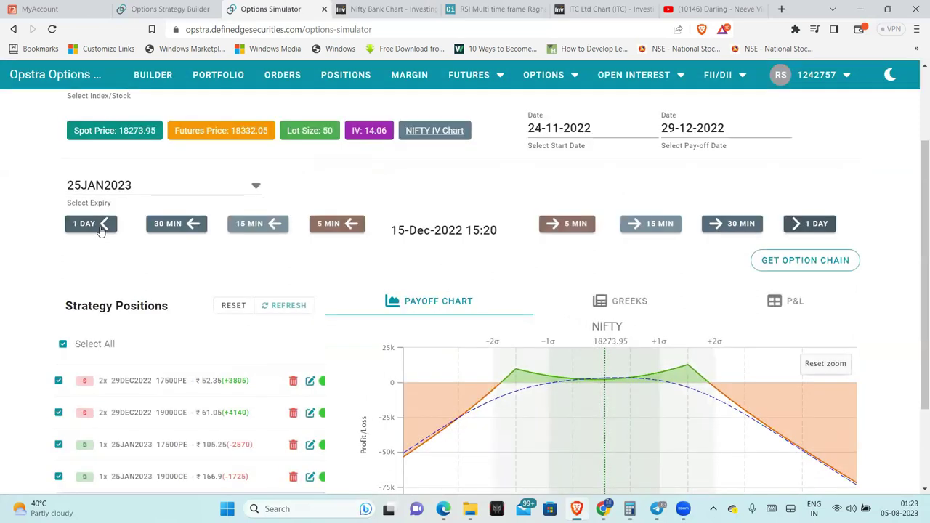
left_click(101, 228)
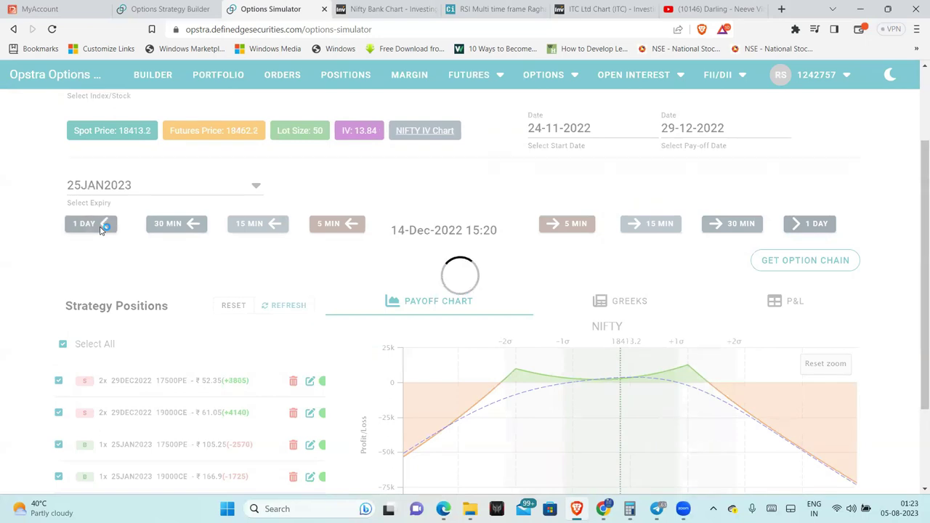
left_click(102, 227)
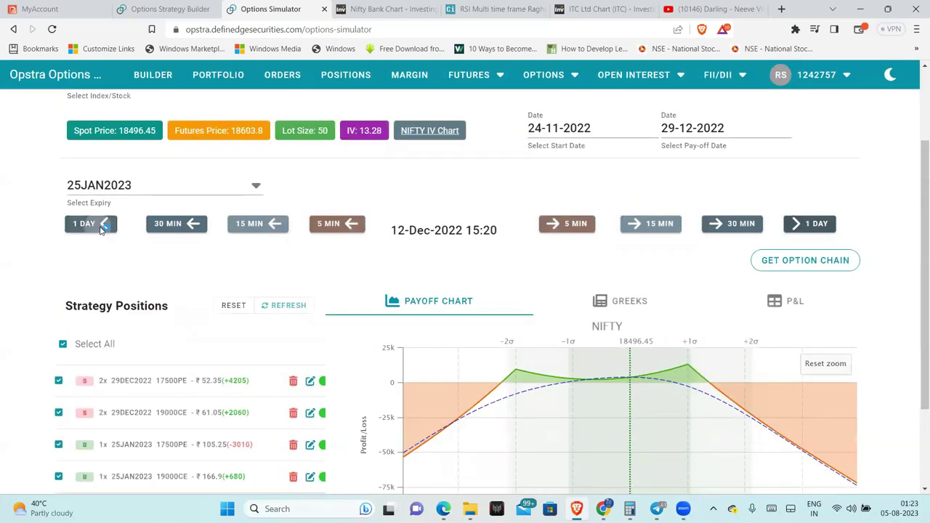
Continue rewinding from 09-Dec to the 24-Nov-2022 start date
left_click(102, 227)
left_click(101, 228)
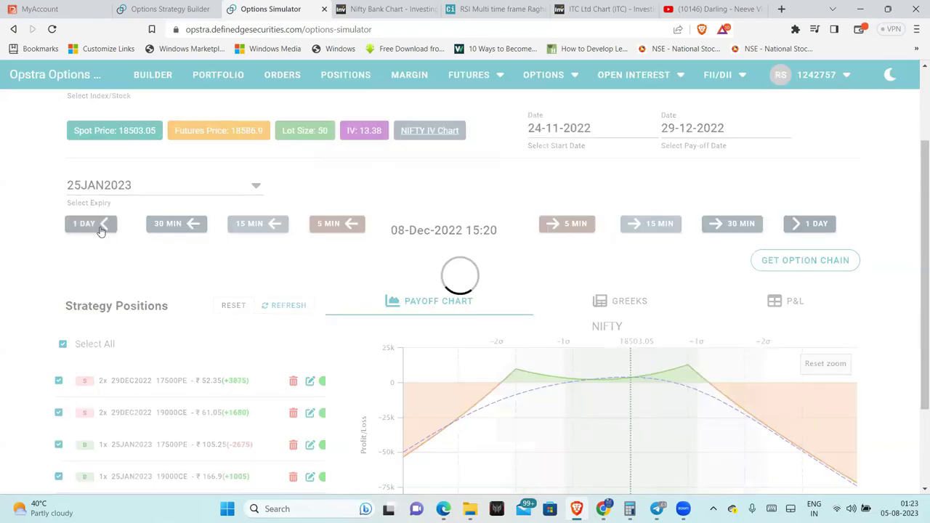
left_click(101, 228)
left_click(103, 229)
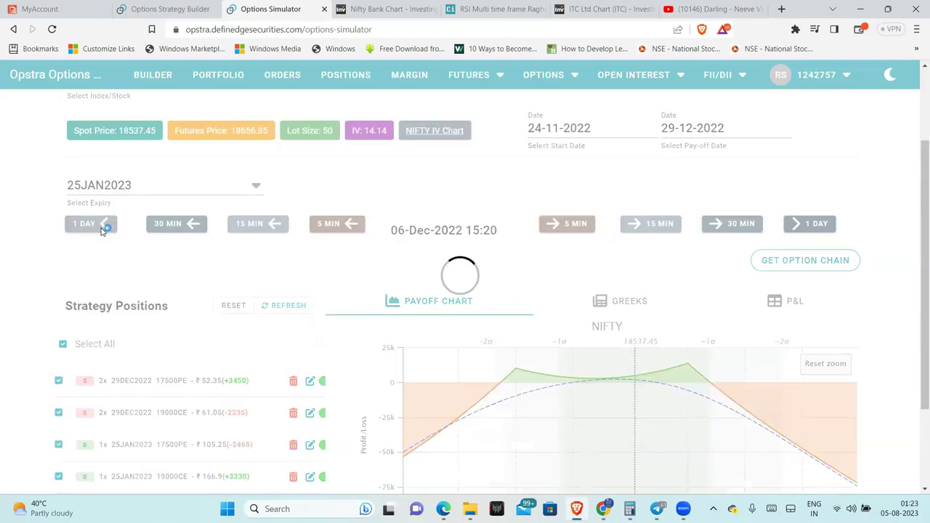
left_click(103, 229)
left_click(103, 229)
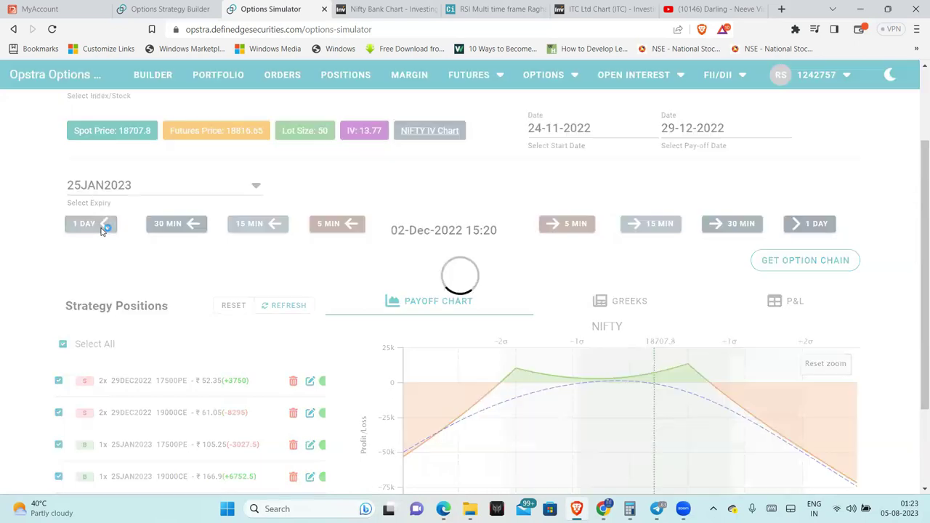
left_click(103, 229)
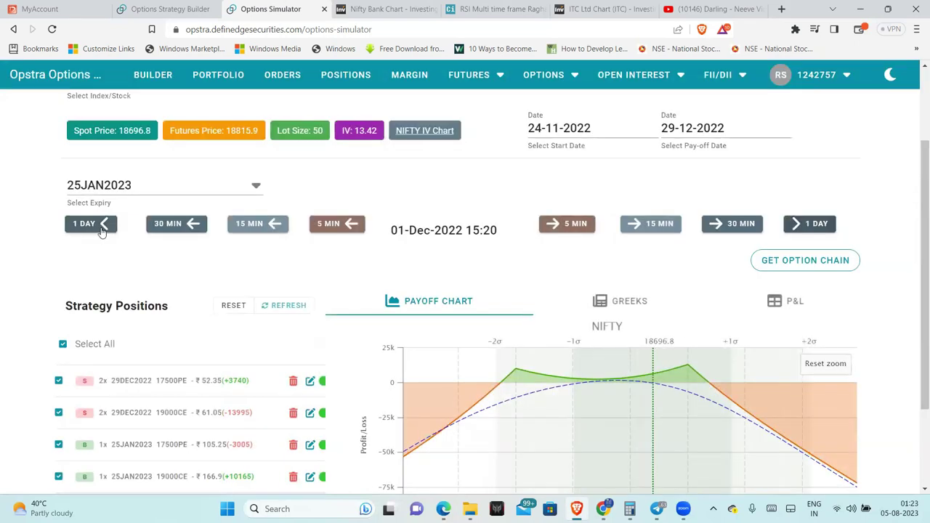
left_click(103, 229)
left_click(103, 229)
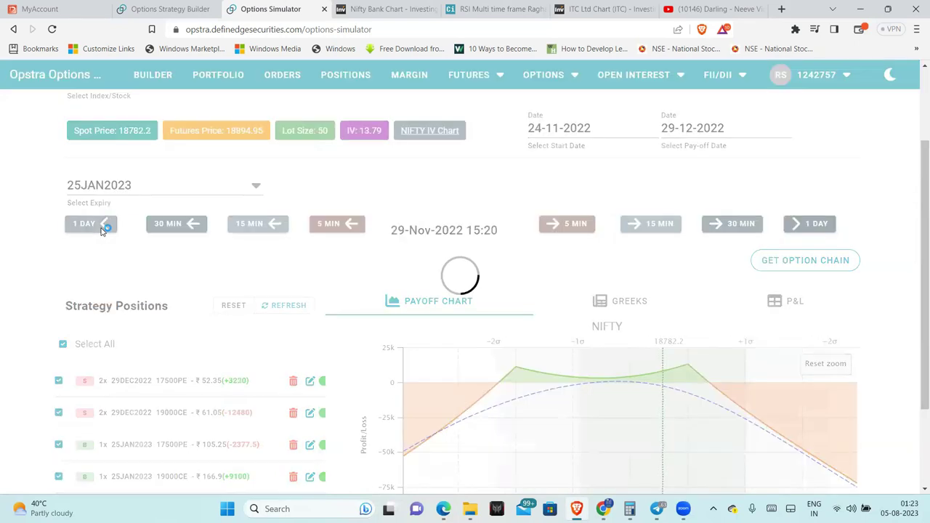
left_click(102, 229)
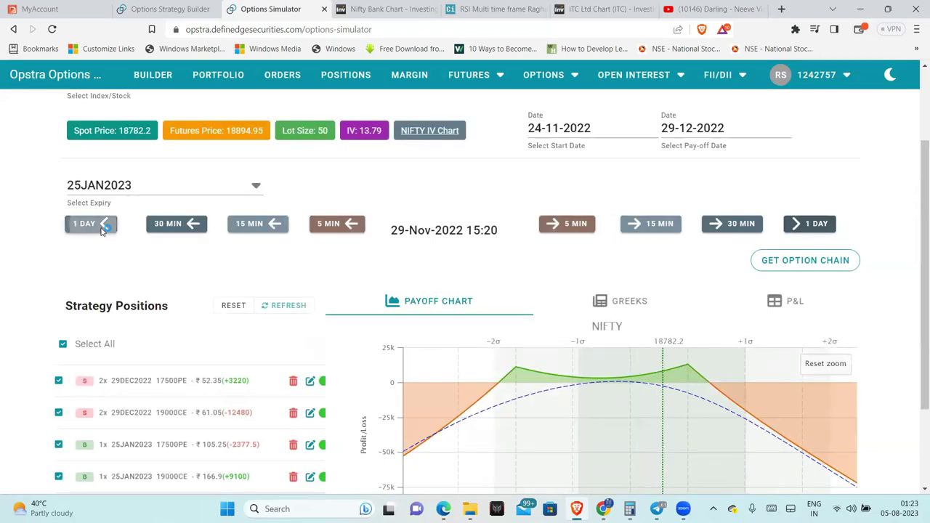
left_click(102, 229)
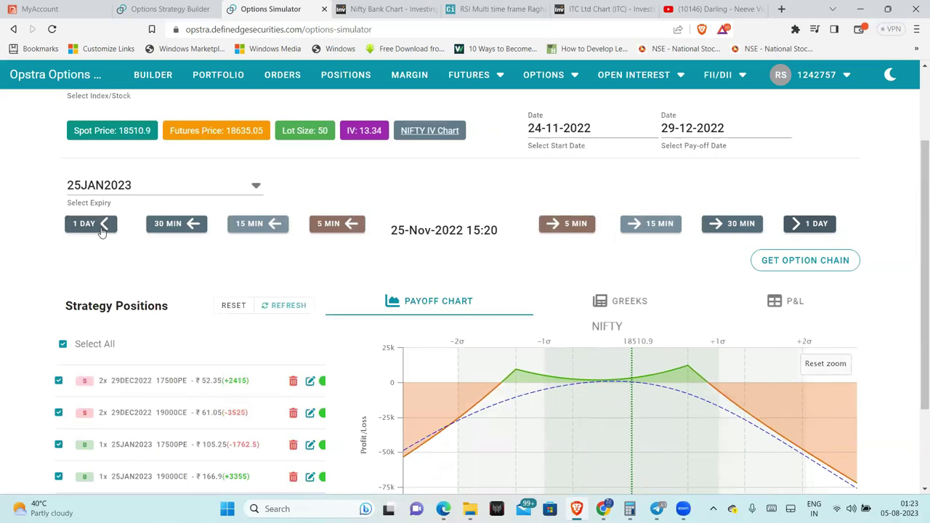
left_click(103, 229)
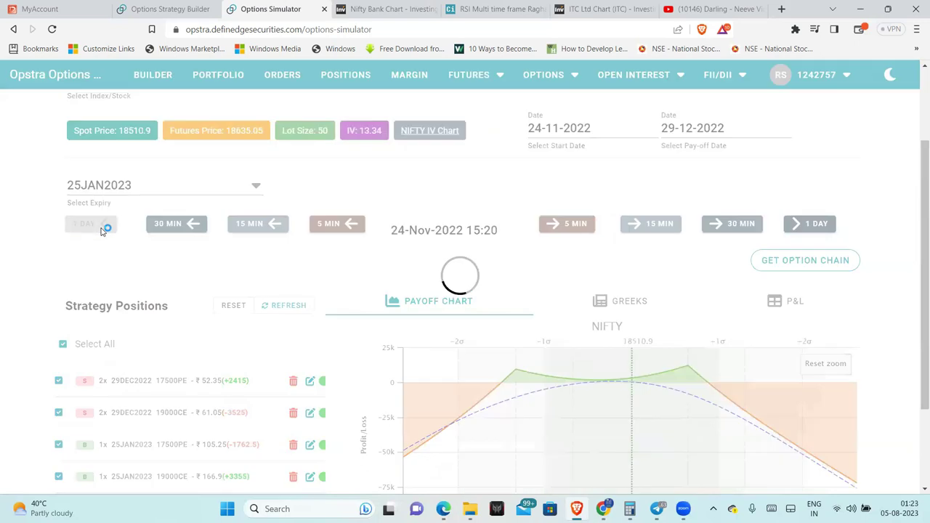
Rewind 24-Nov-2022 in half-hour steps from 15:20 to 12:20
left_click(178, 223)
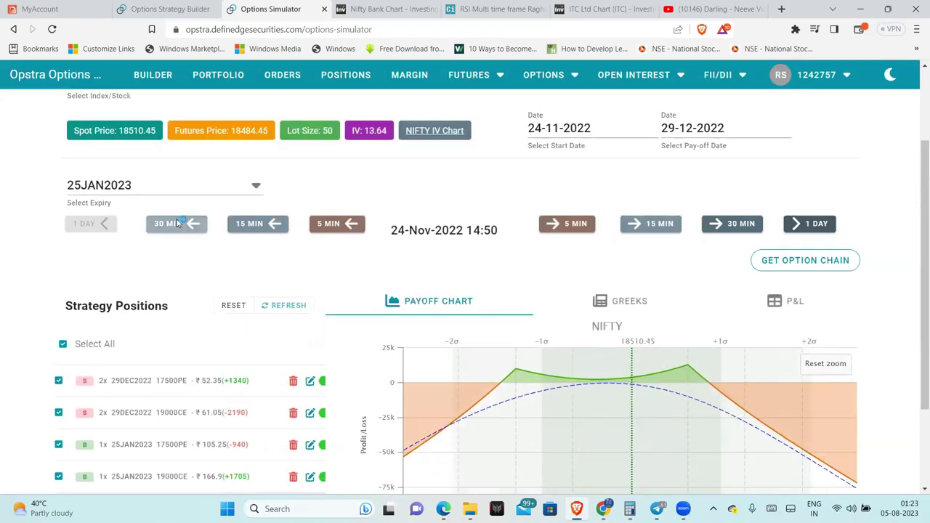
left_click(176, 224)
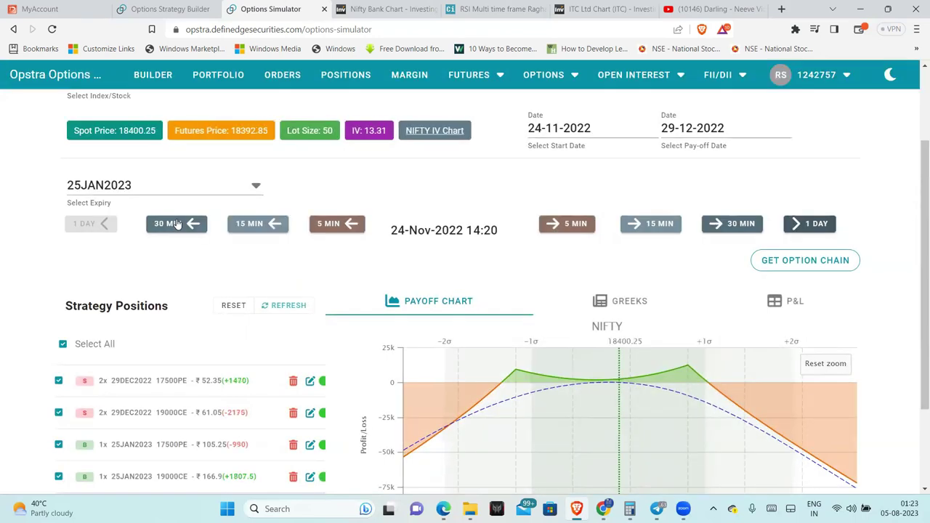
left_click(176, 223)
left_click(176, 224)
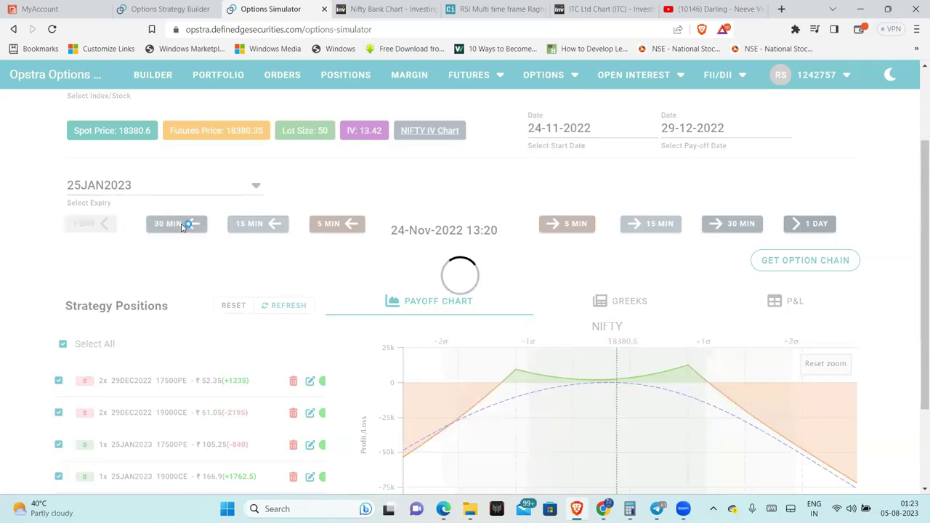
left_click(182, 225)
left_click(182, 225)
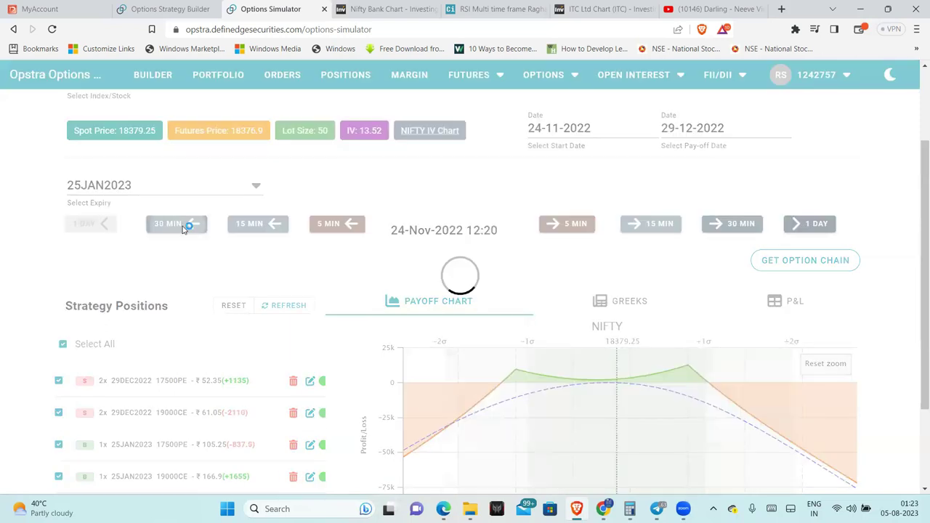
Continue rewinding to 09:20 and check that Total PNL reads ₹0
left_click(181, 225)
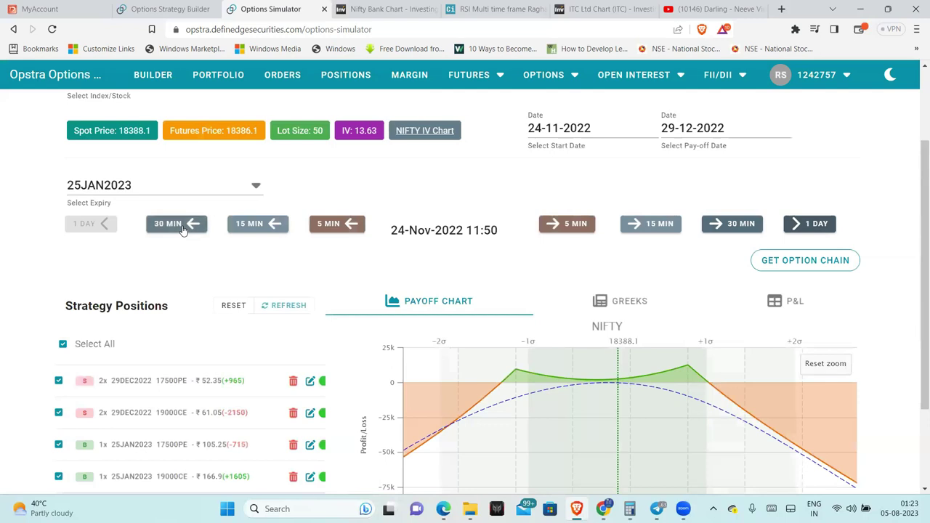
left_click(182, 225)
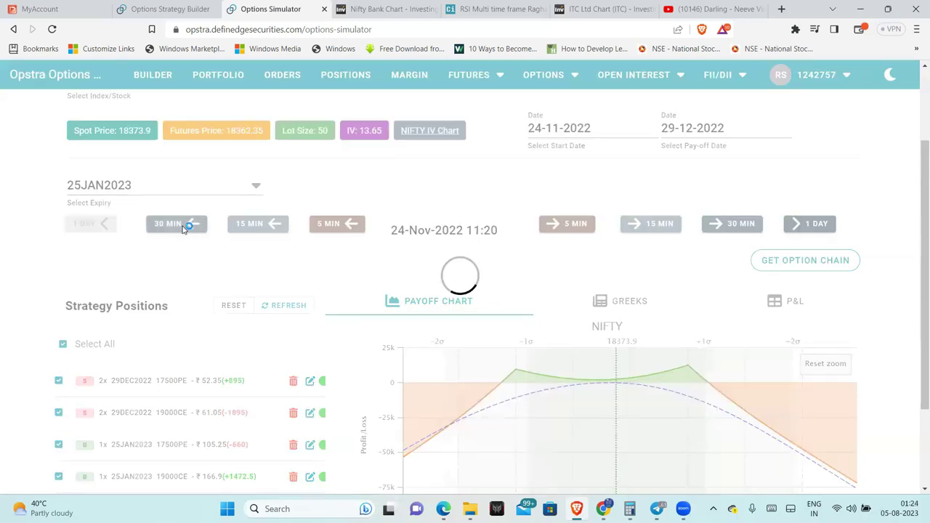
left_click(182, 225)
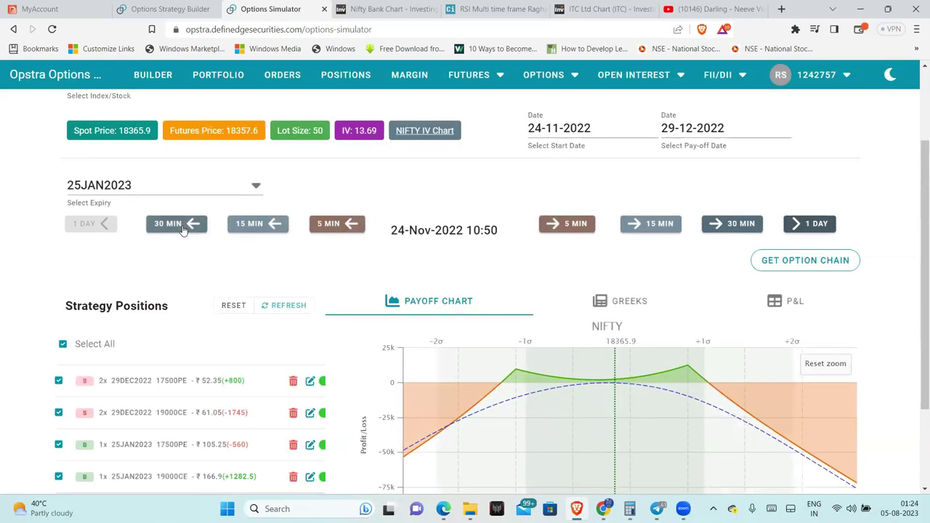
left_click(183, 226)
left_click(183, 226)
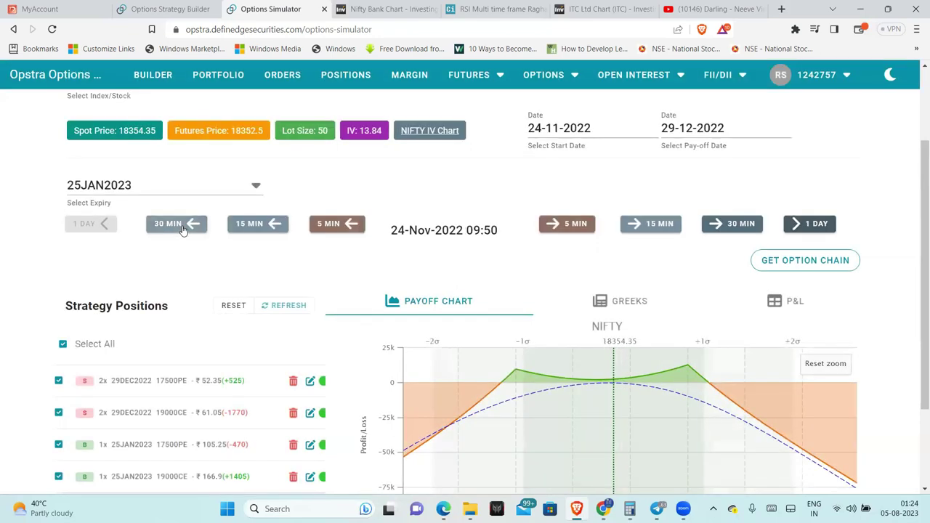
left_click(183, 227)
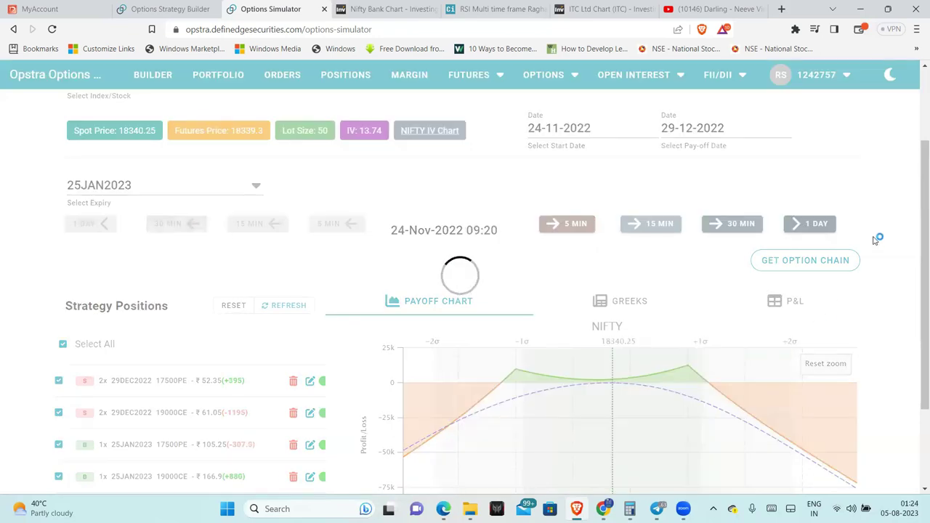
scroll(885, 249, "down", 2)
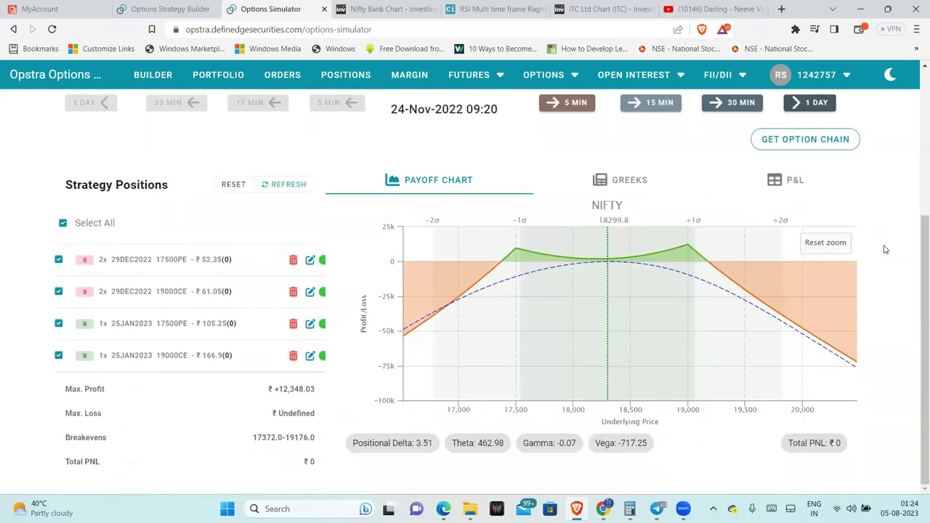
scroll(877, 295, "up", 2)
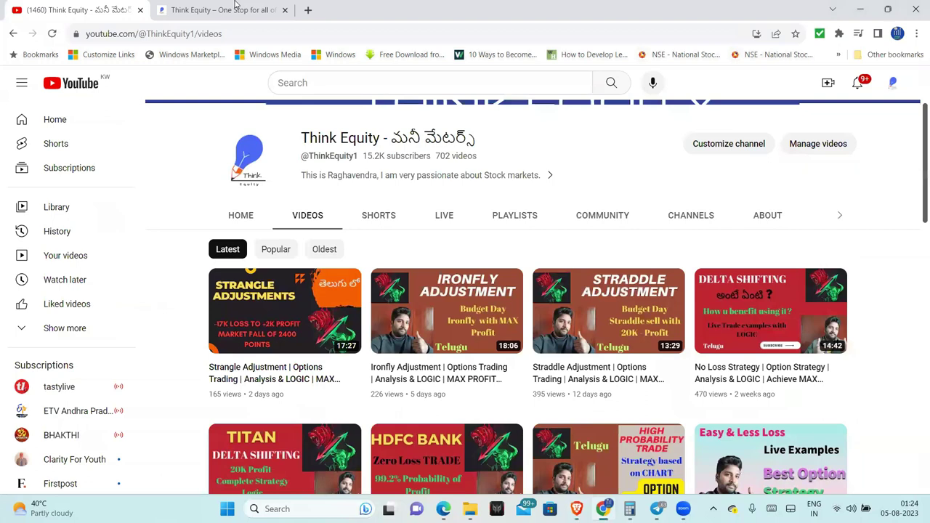
Open the Option Trading & Advanced Adjustment Training post on Think Equity and dismiss the notifications panel
left_click(235, 6)
scroll(347, 358, "down", 3)
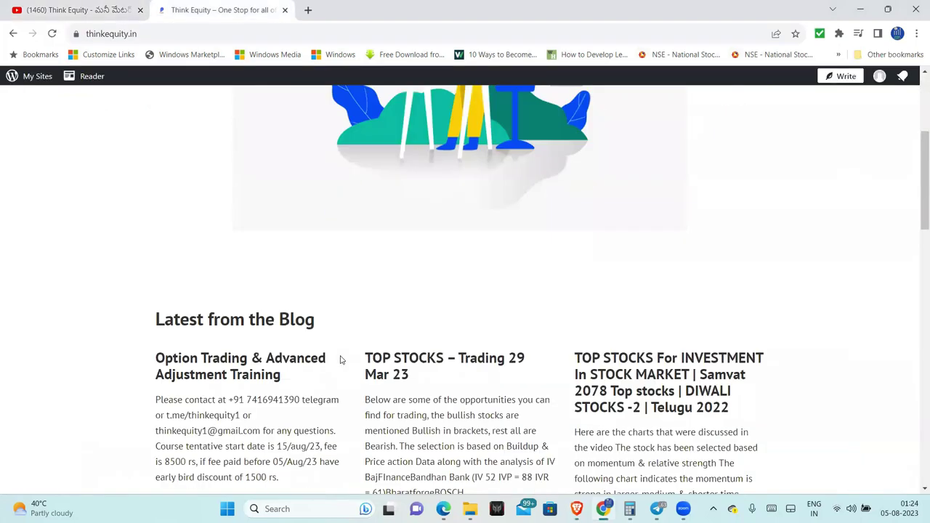
left_click(238, 367)
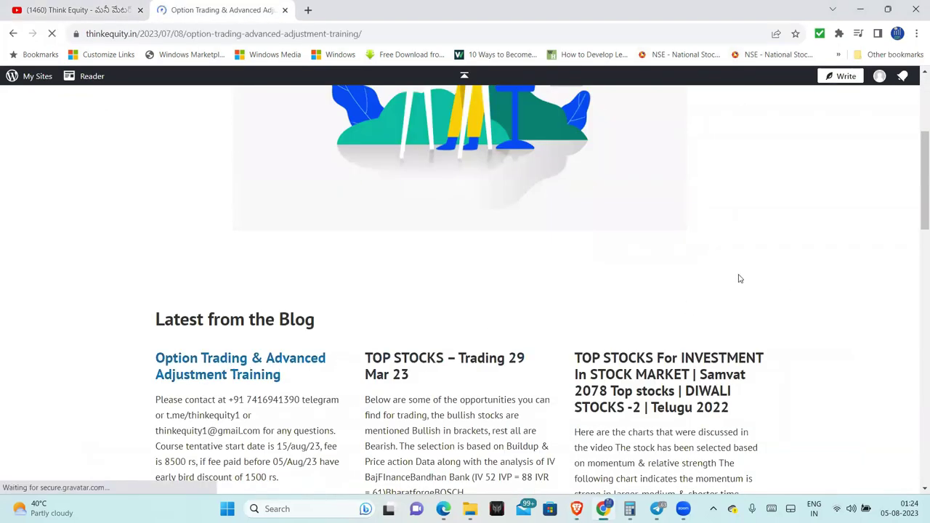
scroll(845, 292, "down", 2)
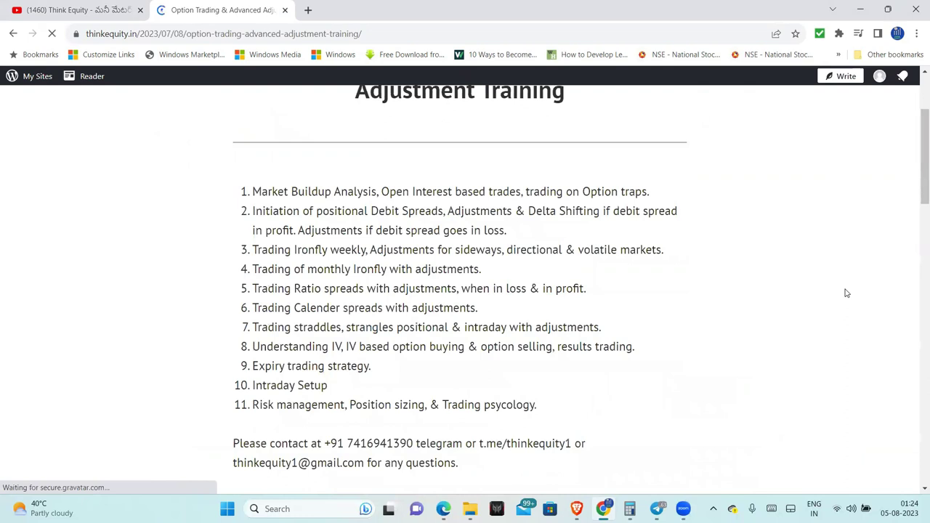
scroll(844, 293, "down", 3)
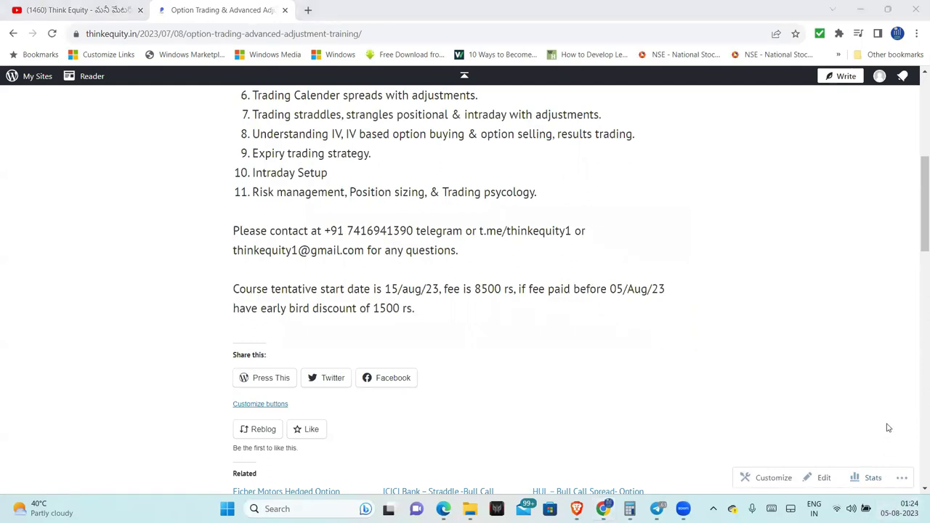
key("super+n")
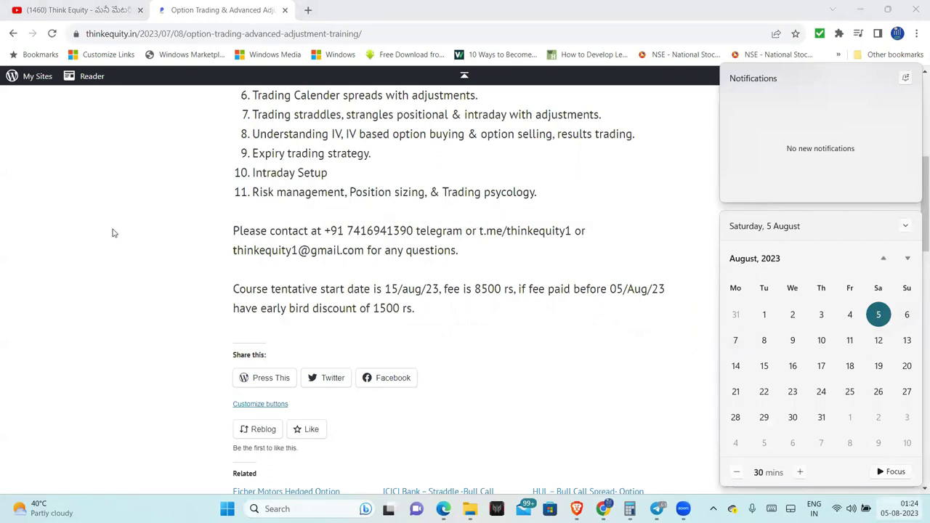
left_click(121, 256)
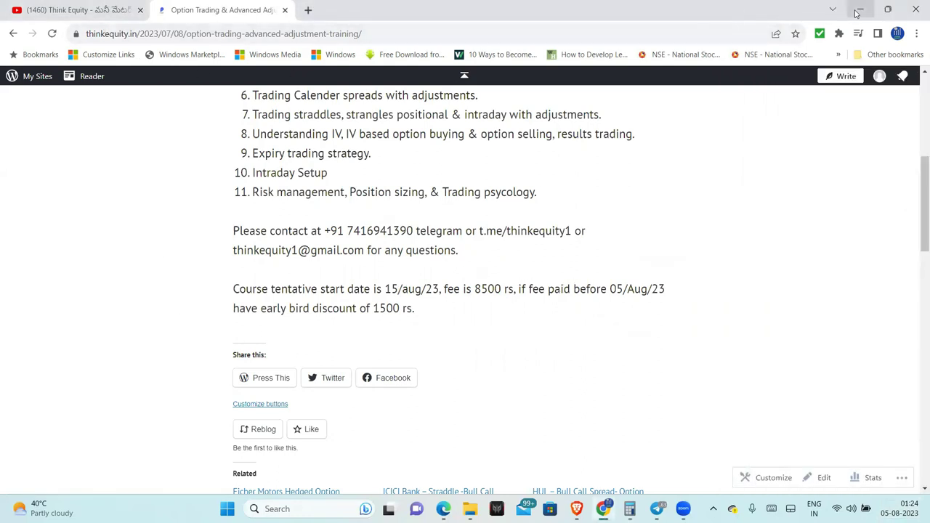
Browse the channel's video list, then return to the course page and minimize the browser
left_click(122, 8)
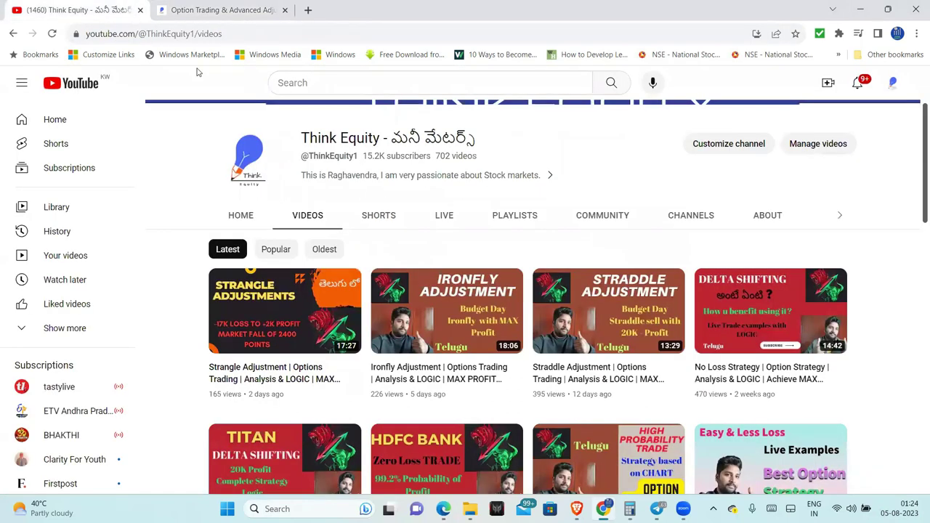
scroll(894, 304, "down", 1)
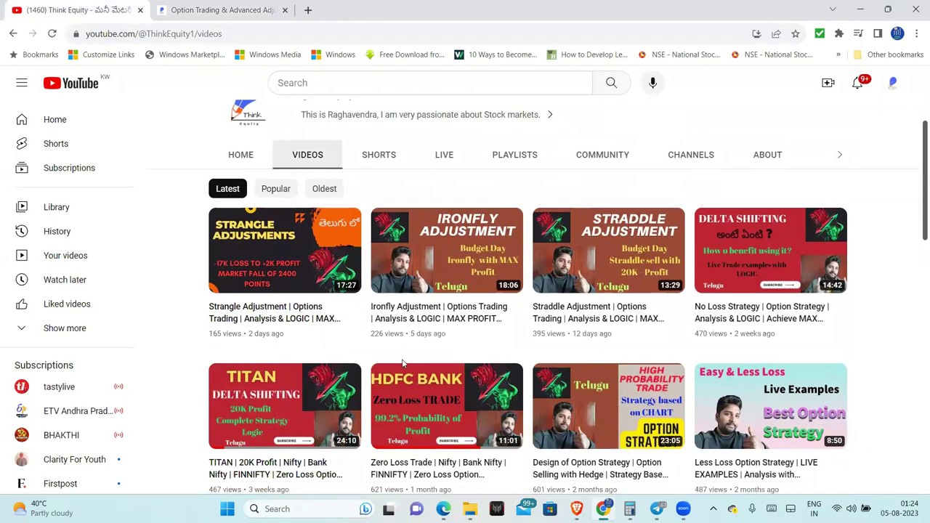
mouse_move(847, 288)
left_click(180, 13)
scroll(773, 250, "up", 2)
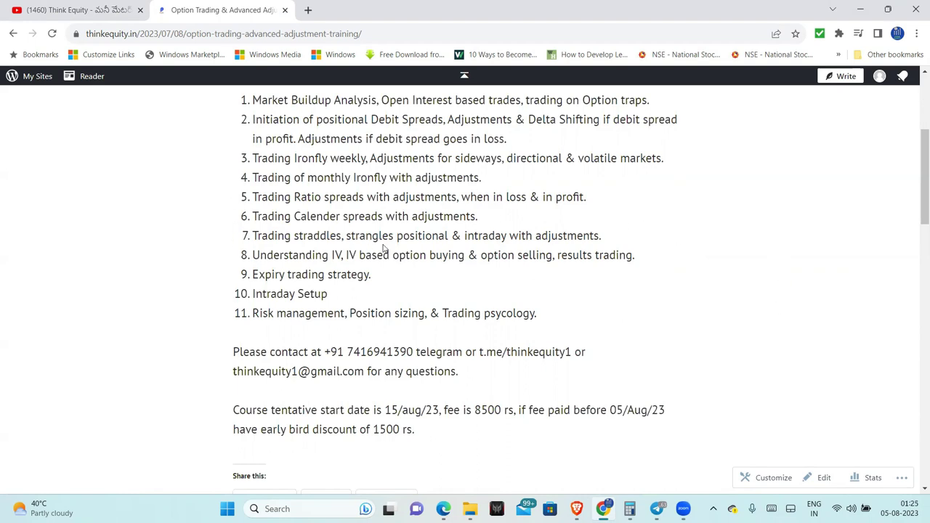
scroll(296, 252, "up", 1)
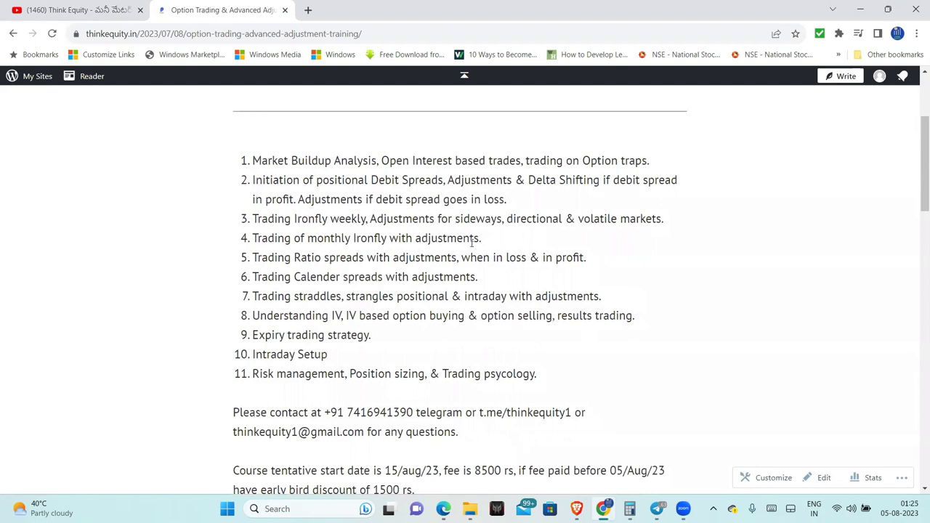
scroll(398, 228, "down", 2)
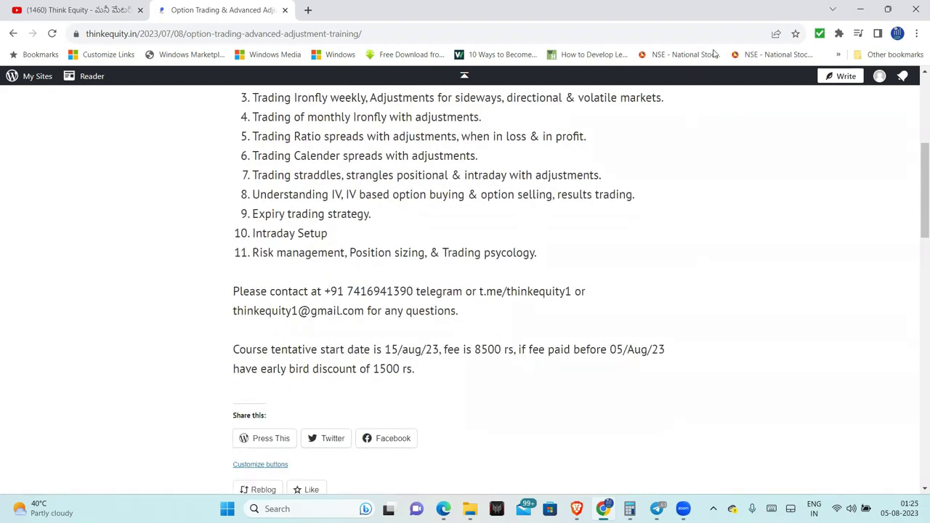
left_click(858, 9)
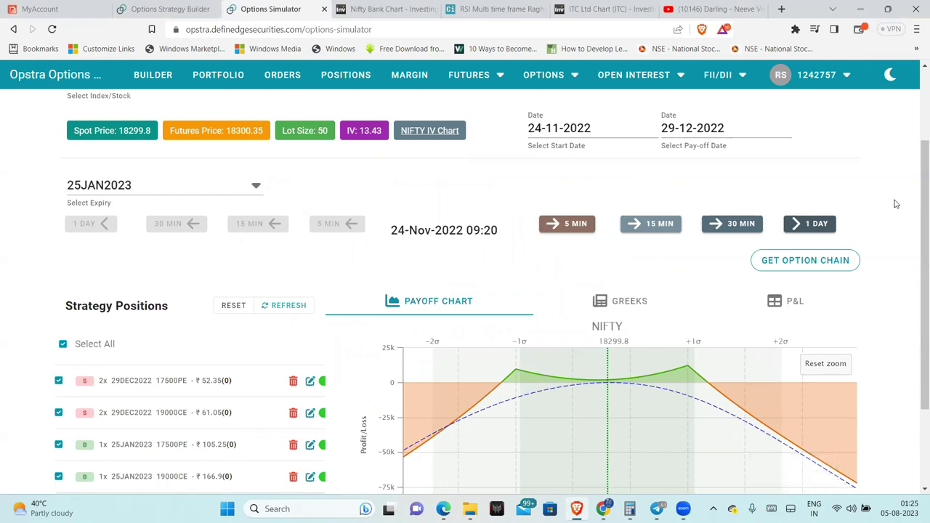
Replay 24-Nov-2022 in half-hour steps from 09:20 to 15:20, reaching Nifty 18510.45
scroll(896, 204, "down", 1)
left_click(723, 166)
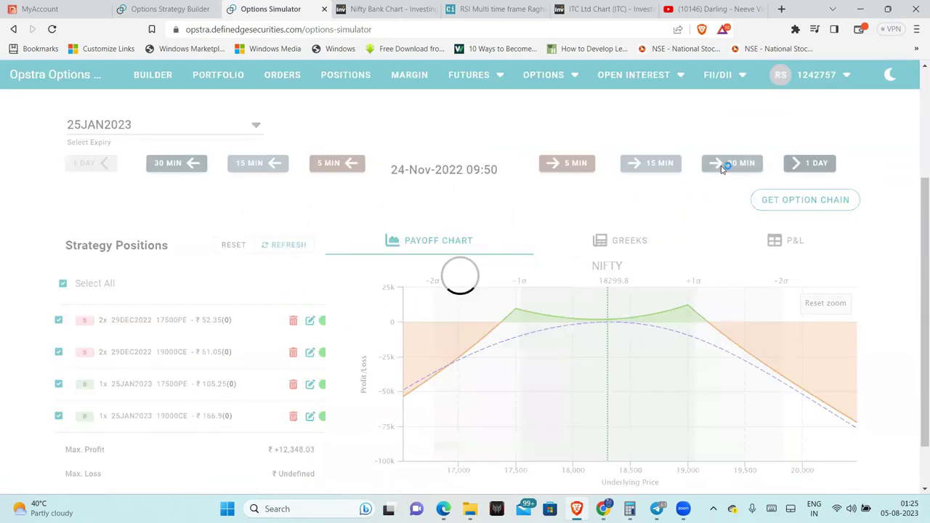
left_click(723, 166)
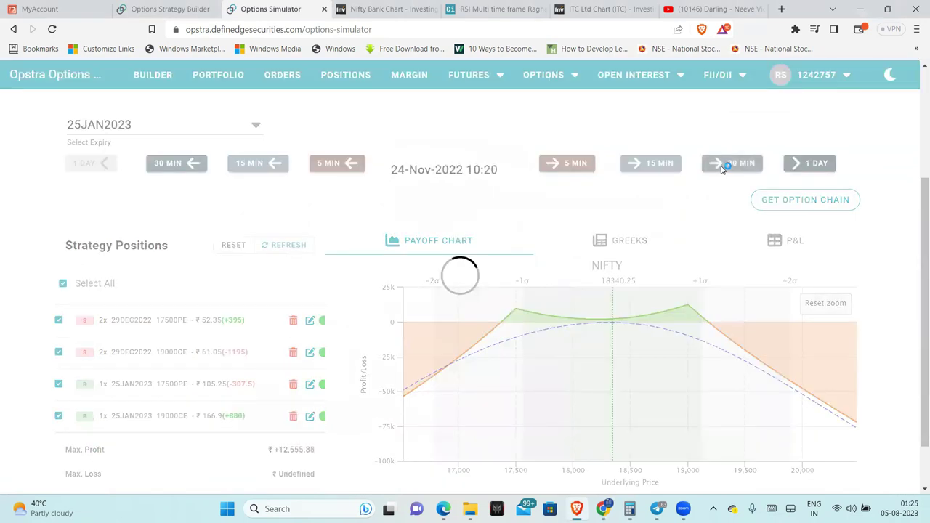
left_click(725, 165)
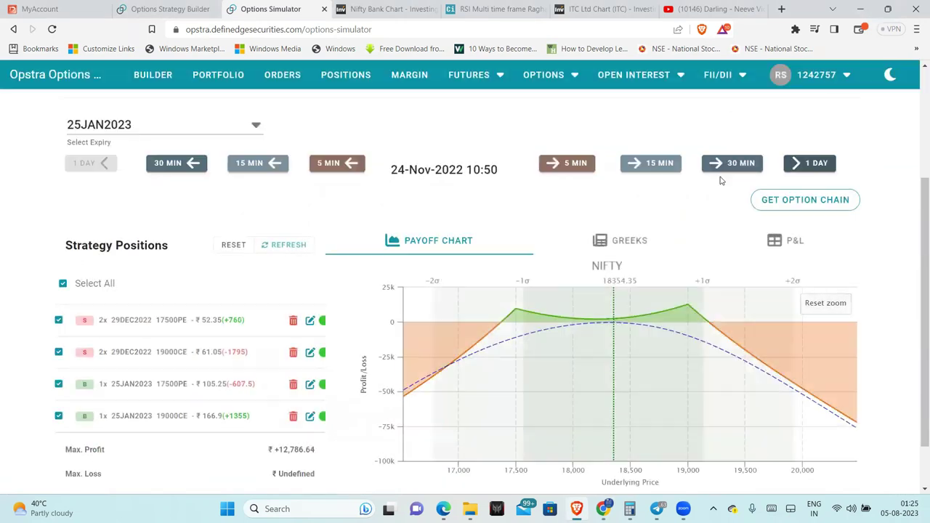
left_click(720, 166)
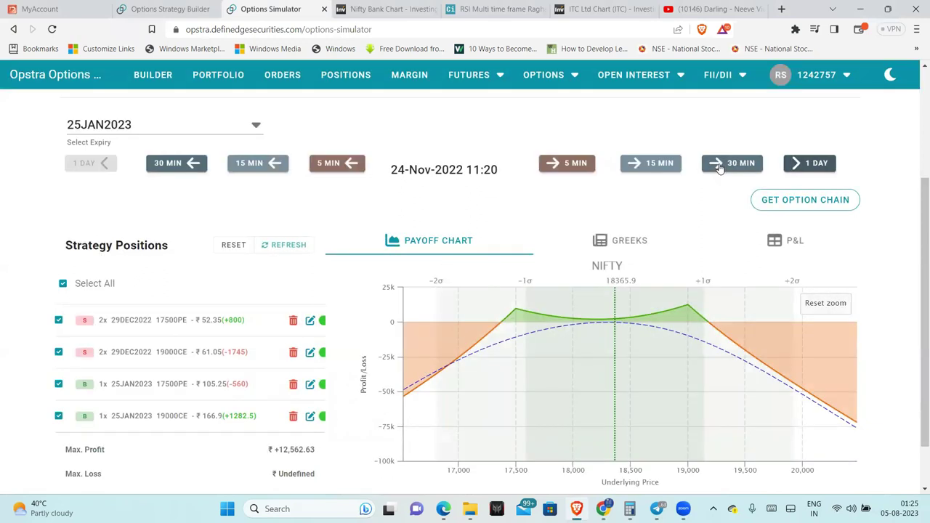
left_click(719, 167)
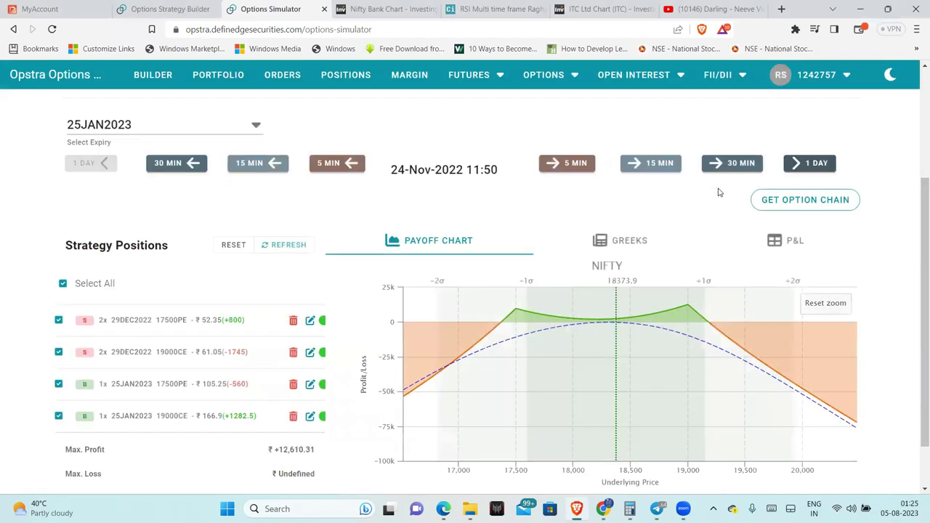
left_click(728, 166)
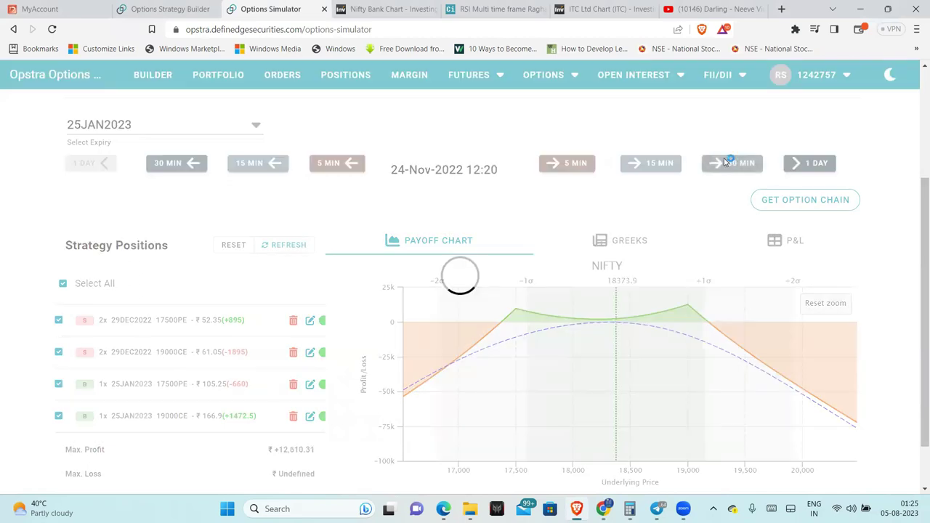
left_click(727, 170)
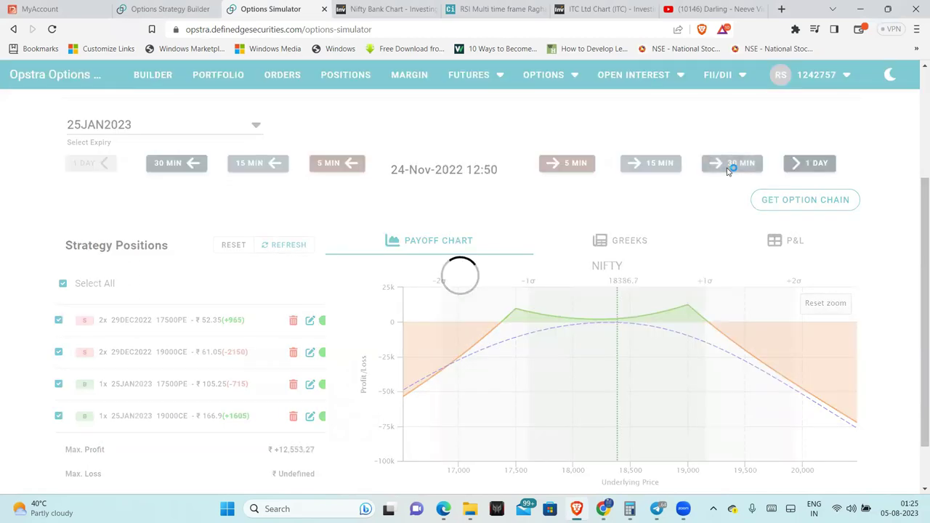
left_click(727, 171)
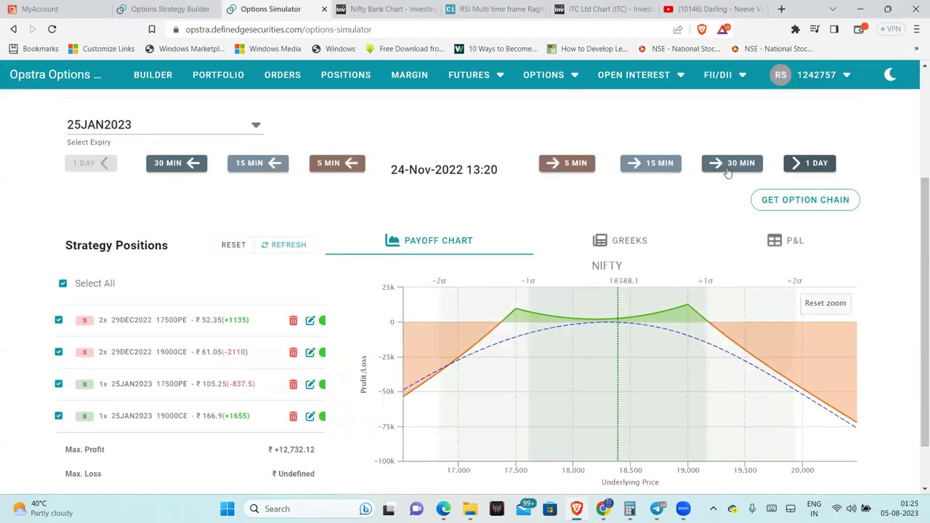
left_click(728, 170)
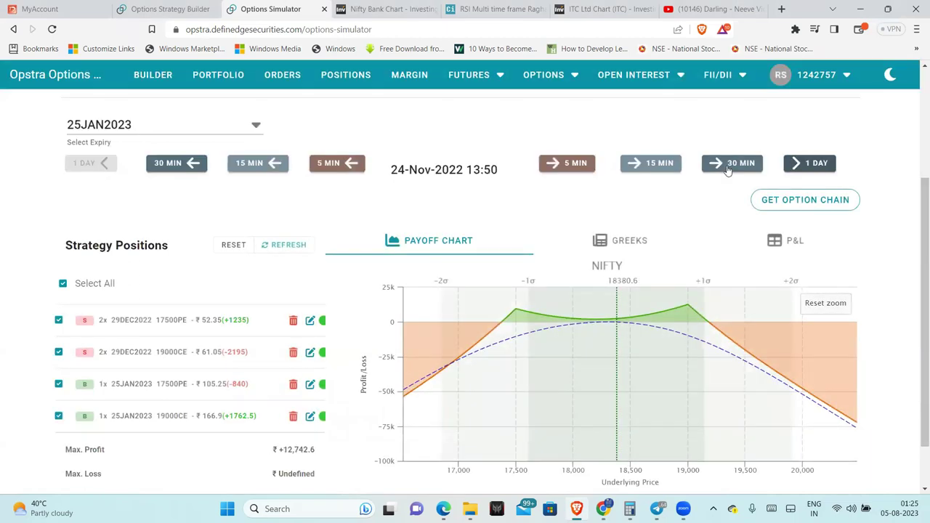
left_click(727, 170)
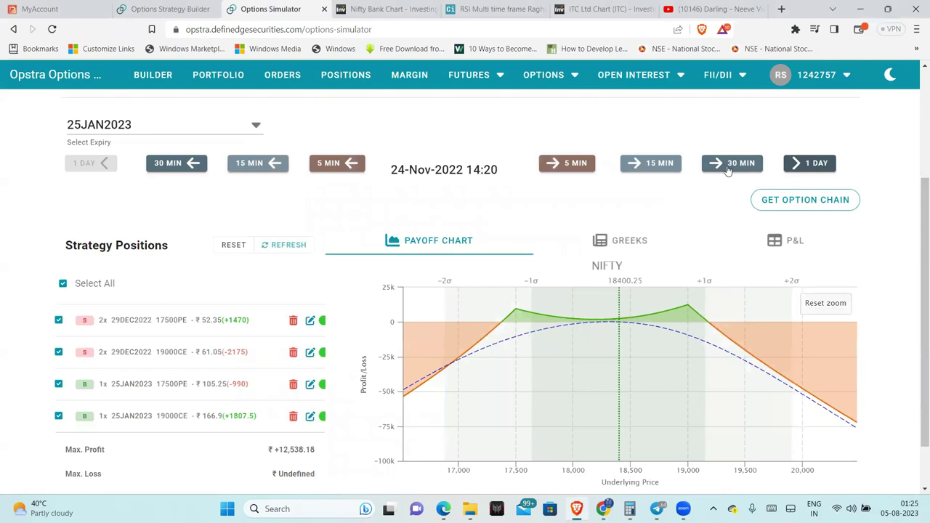
left_click(727, 170)
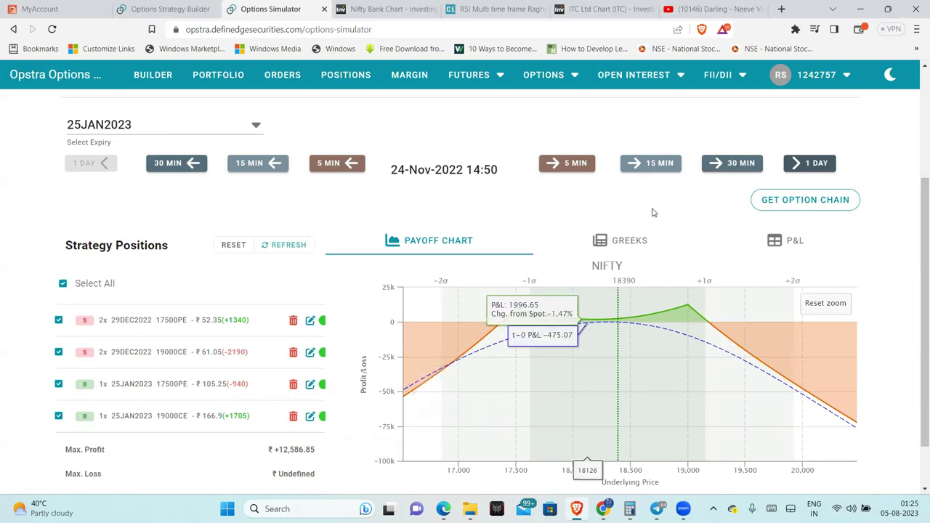
left_click(742, 168)
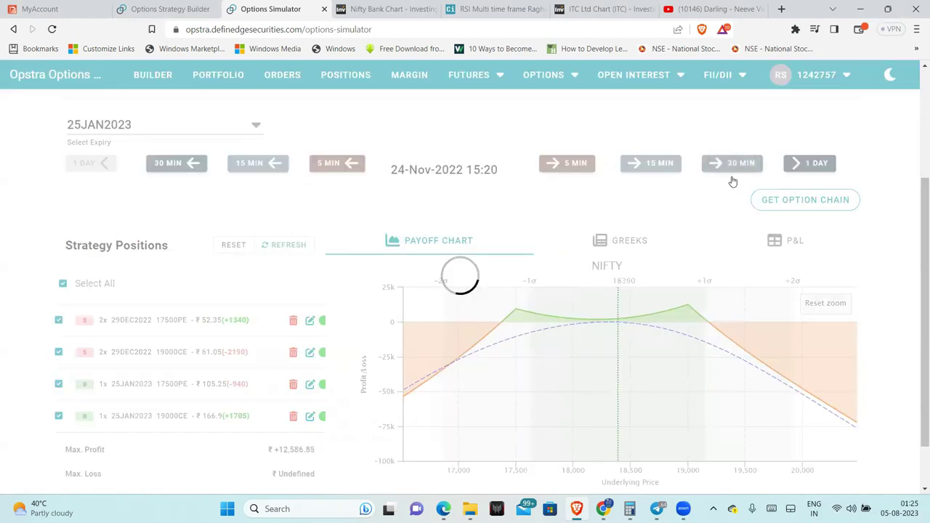
scroll(915, 249, "down", 1)
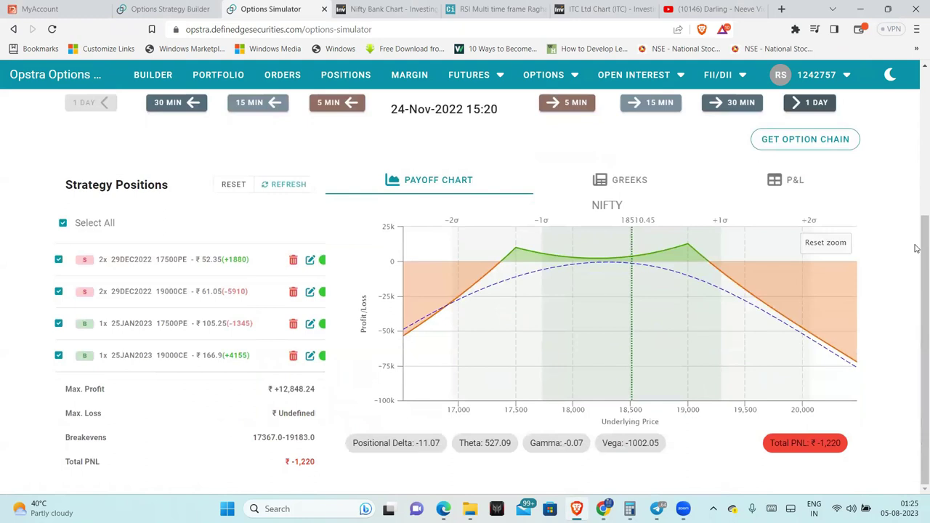
Advance the replay one trading day at a time through 25, 28, 29 and 30-Nov-2022
scroll(915, 249, "up", 1)
scroll(788, 362, "down", 1)
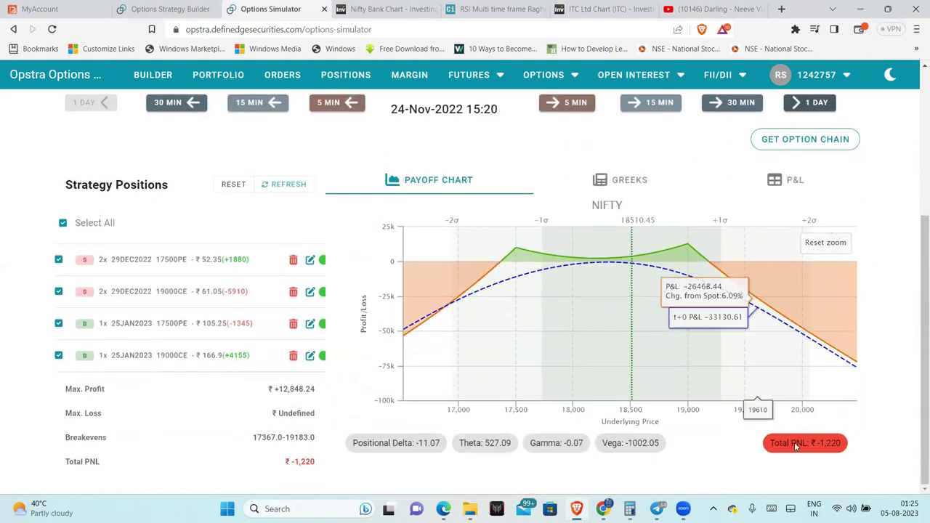
scroll(877, 299, "up", 1)
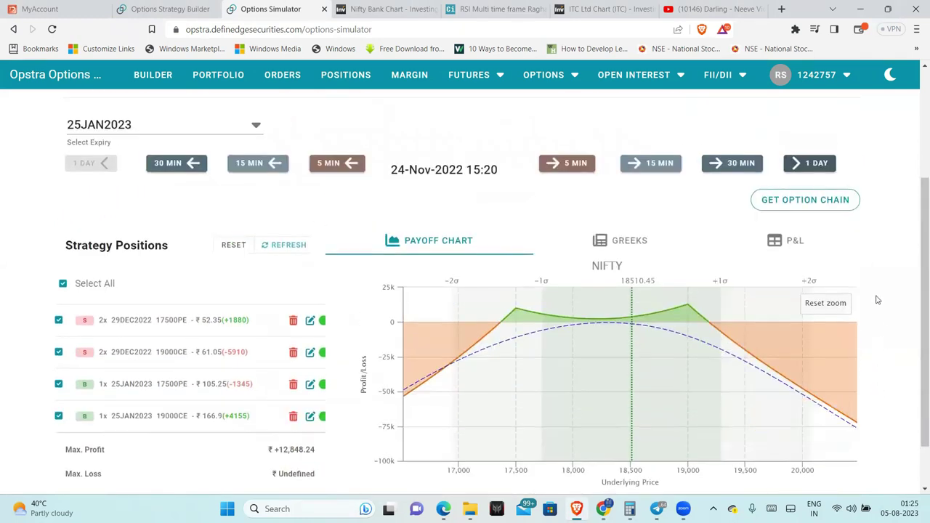
left_click(812, 163)
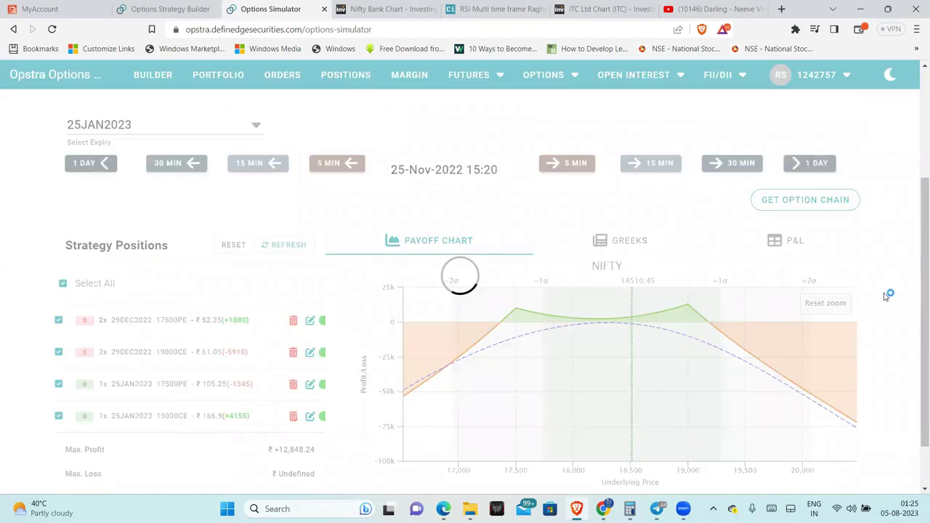
scroll(885, 297, "down", 1)
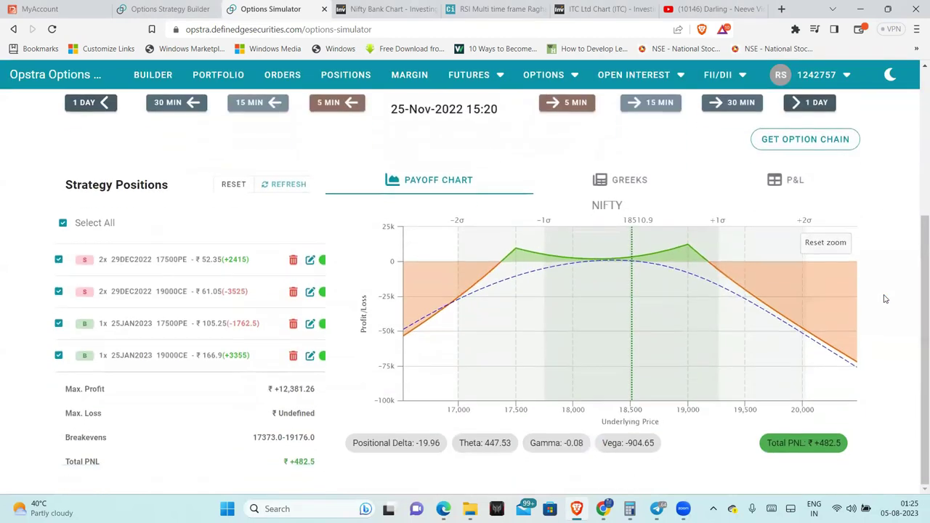
left_click_drag(916, 253, 916, 246)
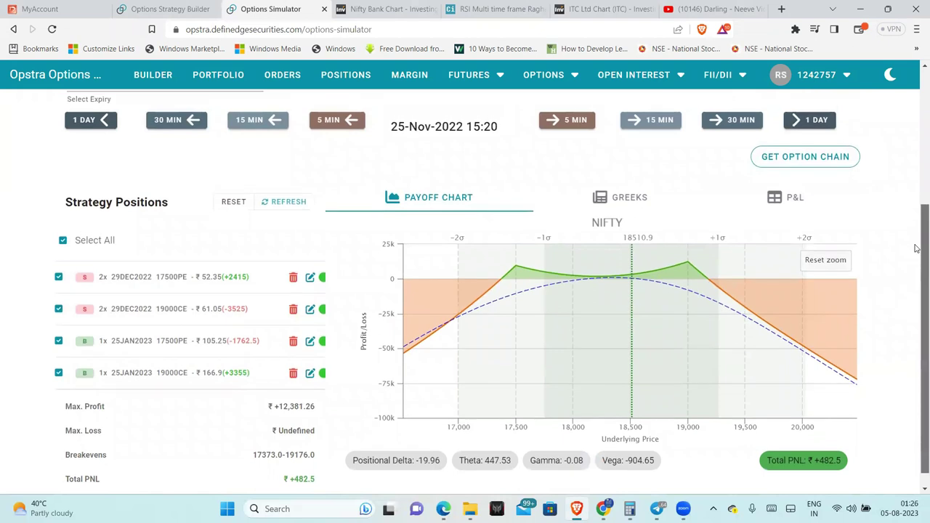
left_click(809, 120)
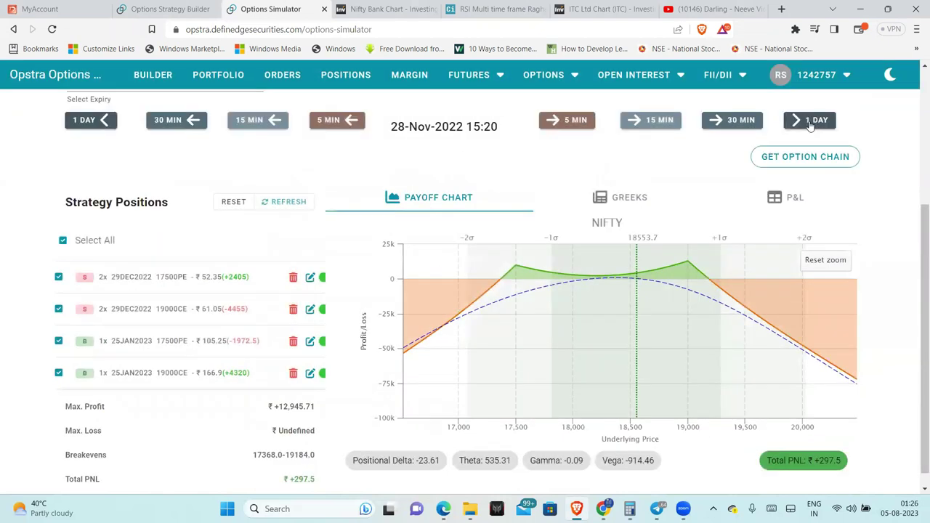
left_click(810, 121)
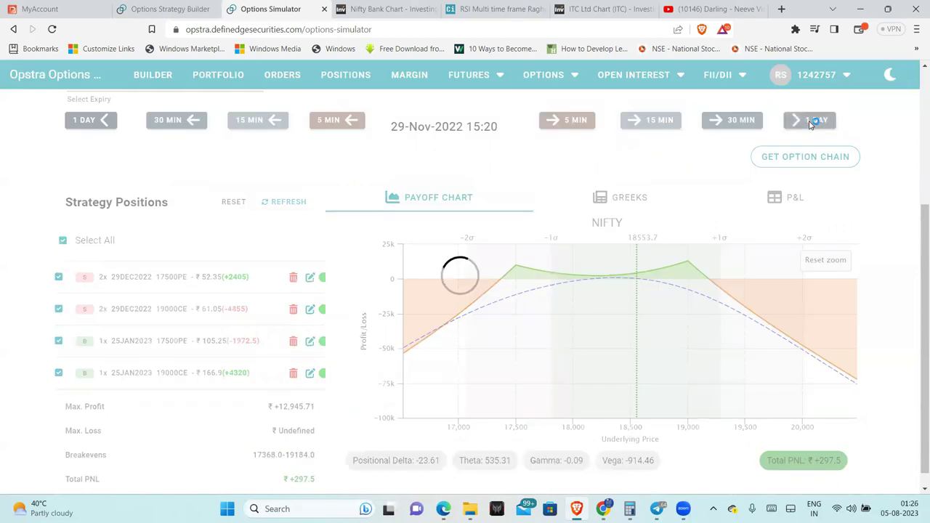
left_click(810, 121)
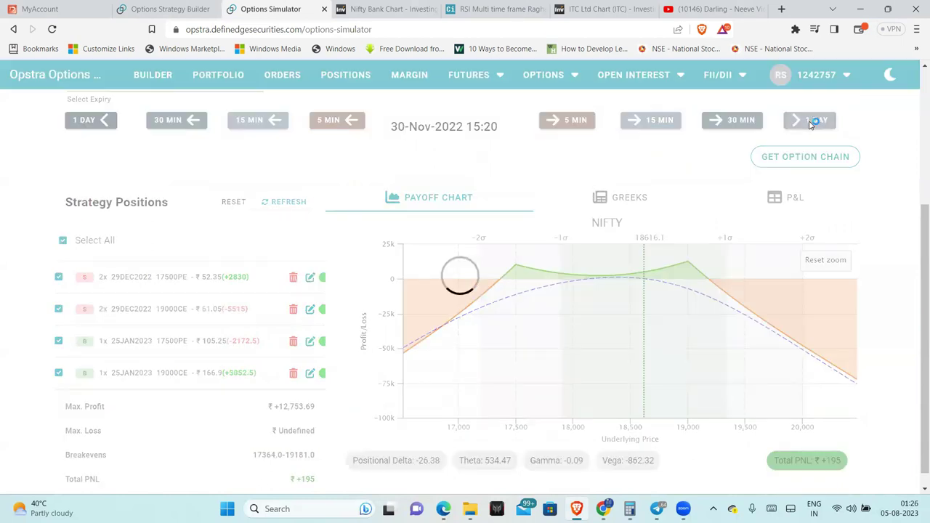